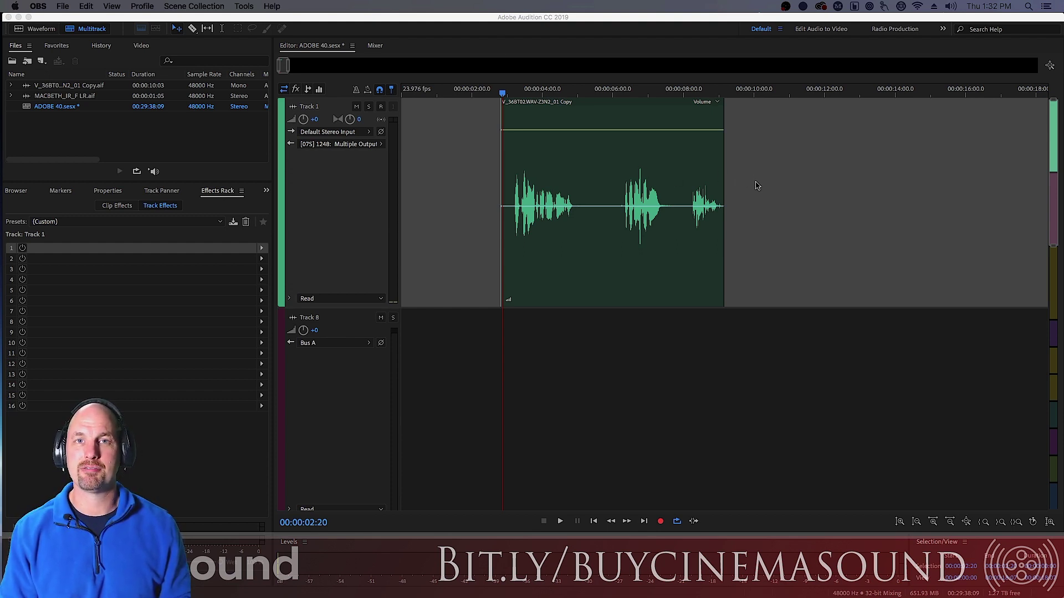
Select the Track 1 dialogue clip and play it dry
left_click(767, 183)
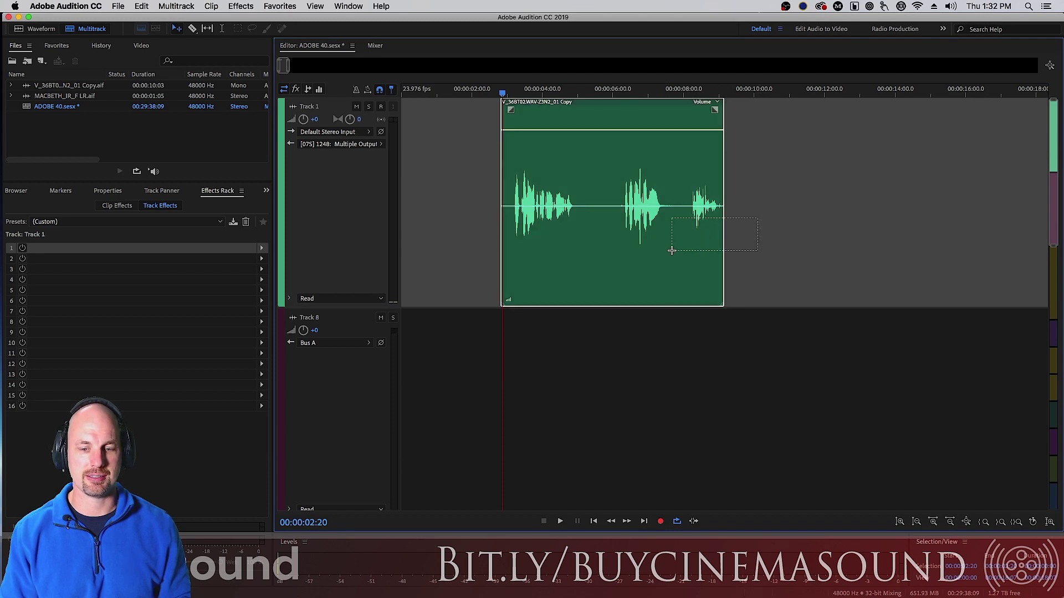
left_click(673, 252)
key("space")
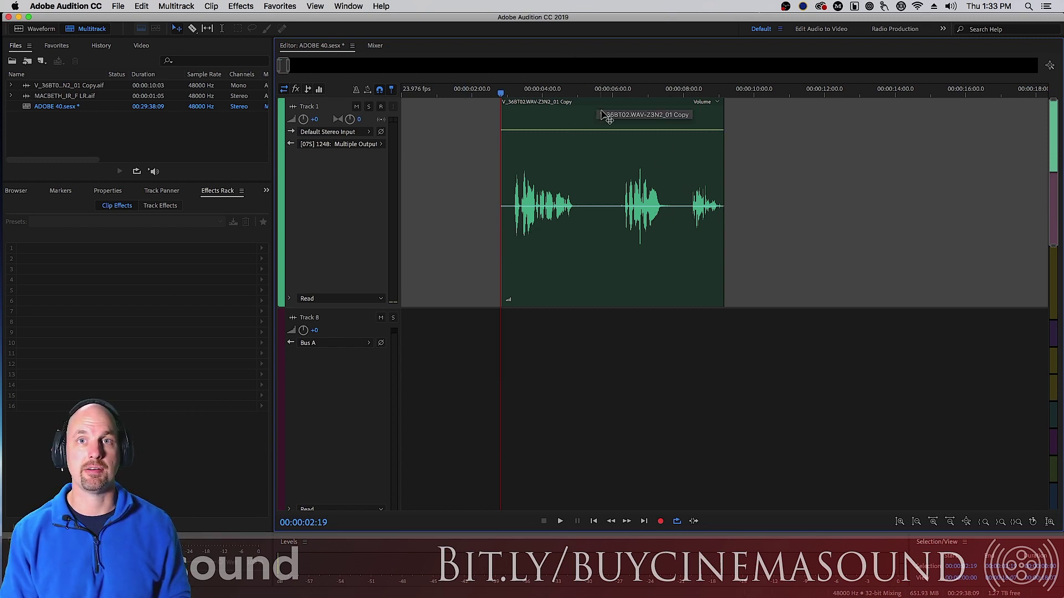
Show the clip's effects and browse the effect lists for slot 1 without adding anything
left_click(713, 188)
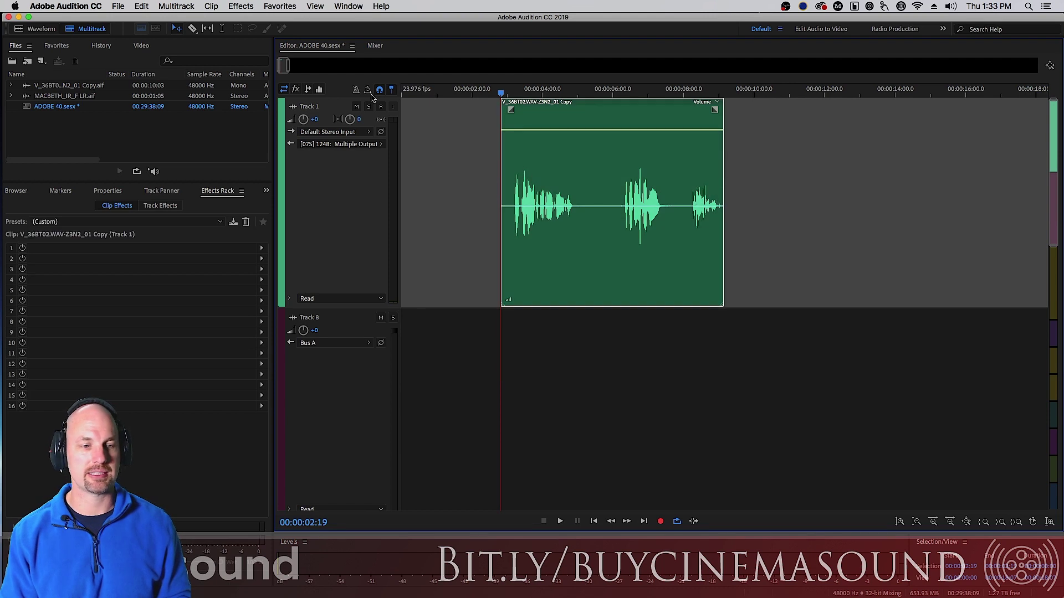
left_click(241, 7)
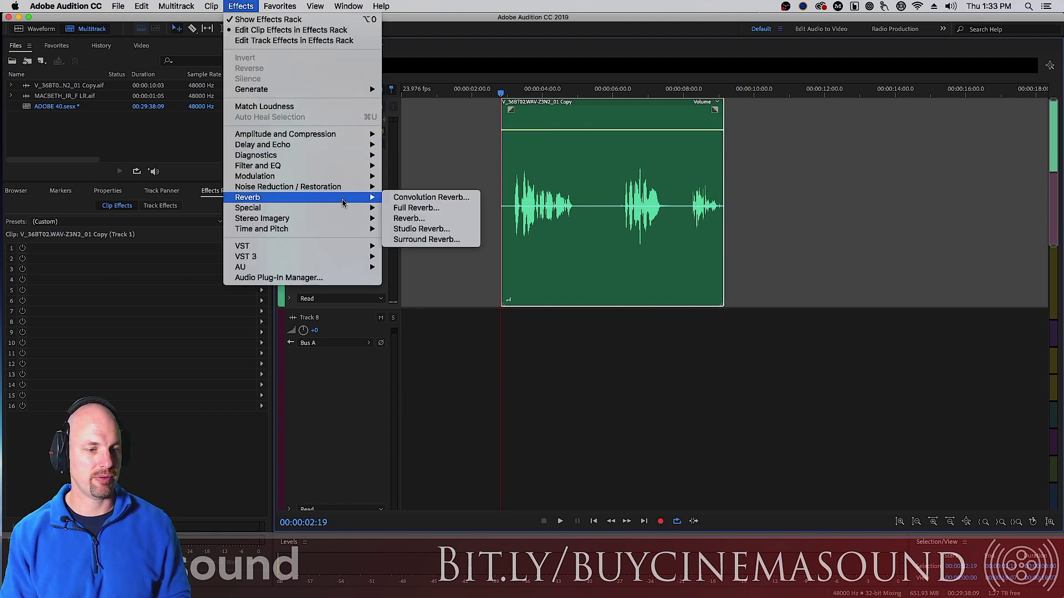
left_click(319, 107)
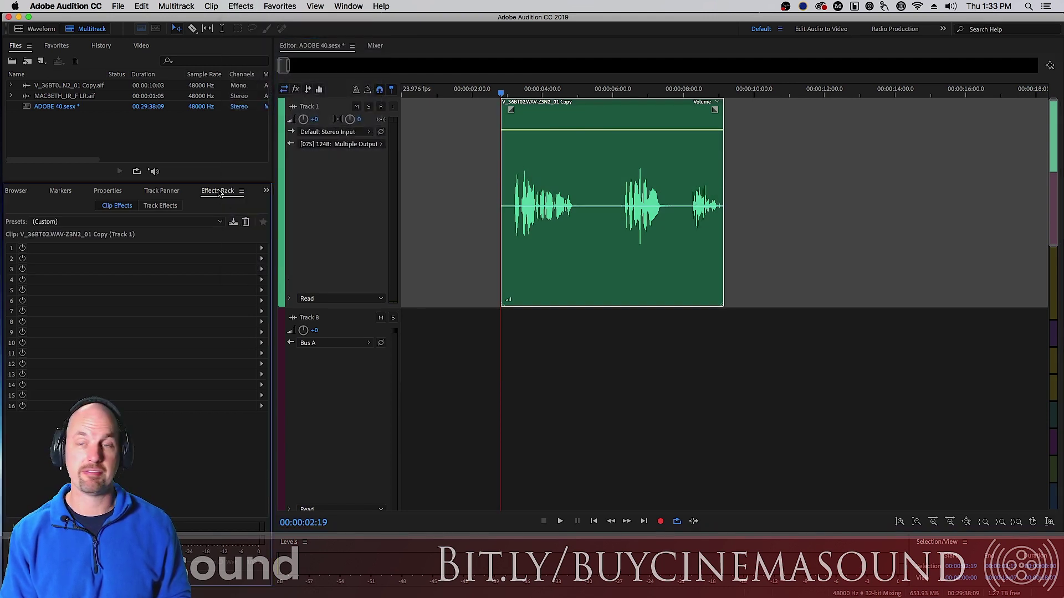
left_click(261, 251)
left_click(439, 187)
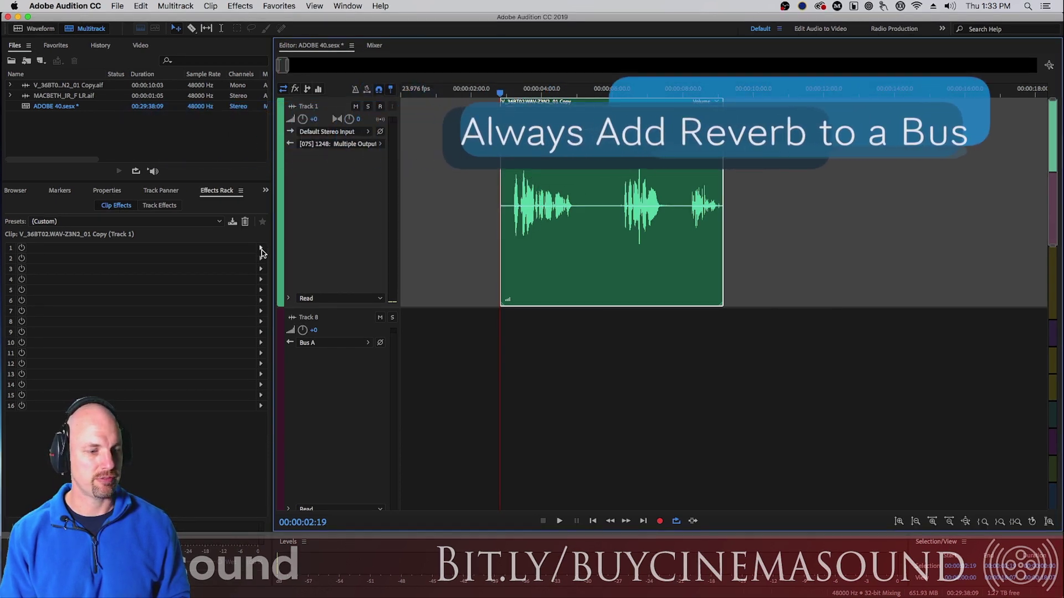
left_click(261, 248)
Insert Studio Reverb in the clip's first slot, set Room Size to 100, and preview it
mouse_move(346, 339)
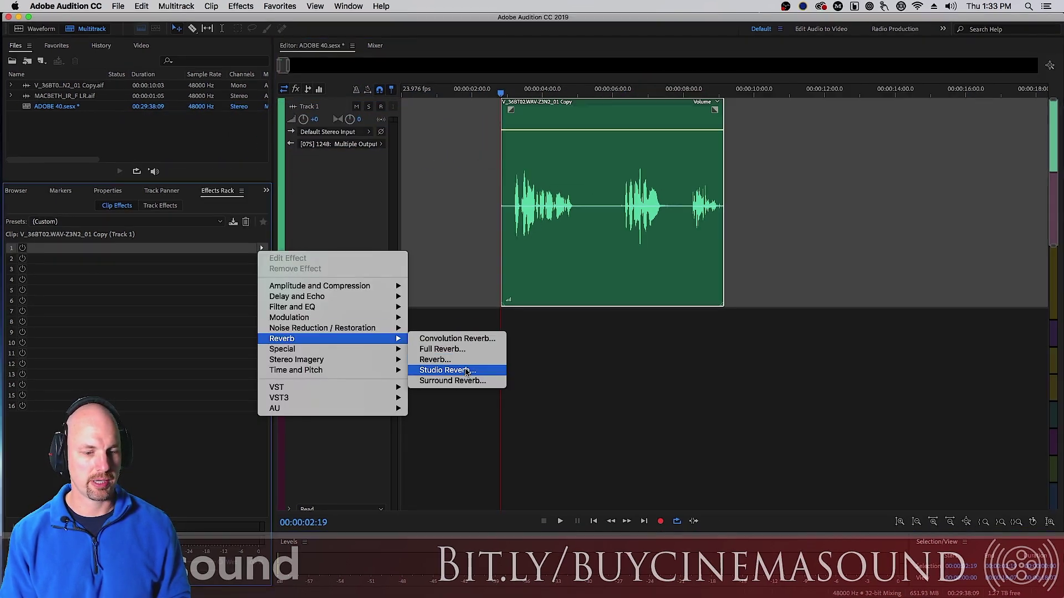
left_click(455, 371)
left_click_drag(520, 177, 334, 174)
left_click_drag(372, 232, 411, 240)
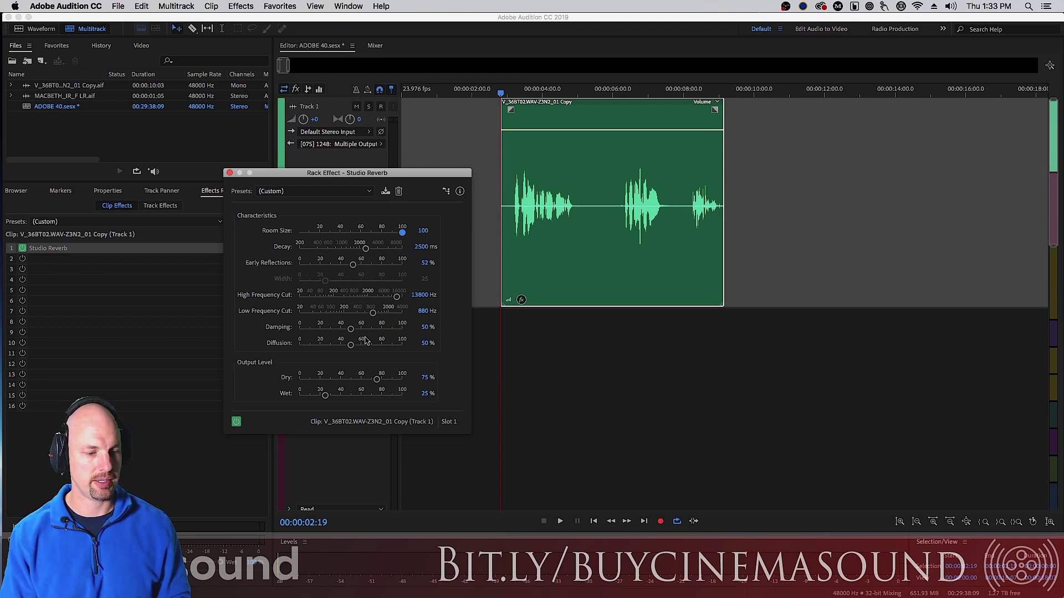
key("space")
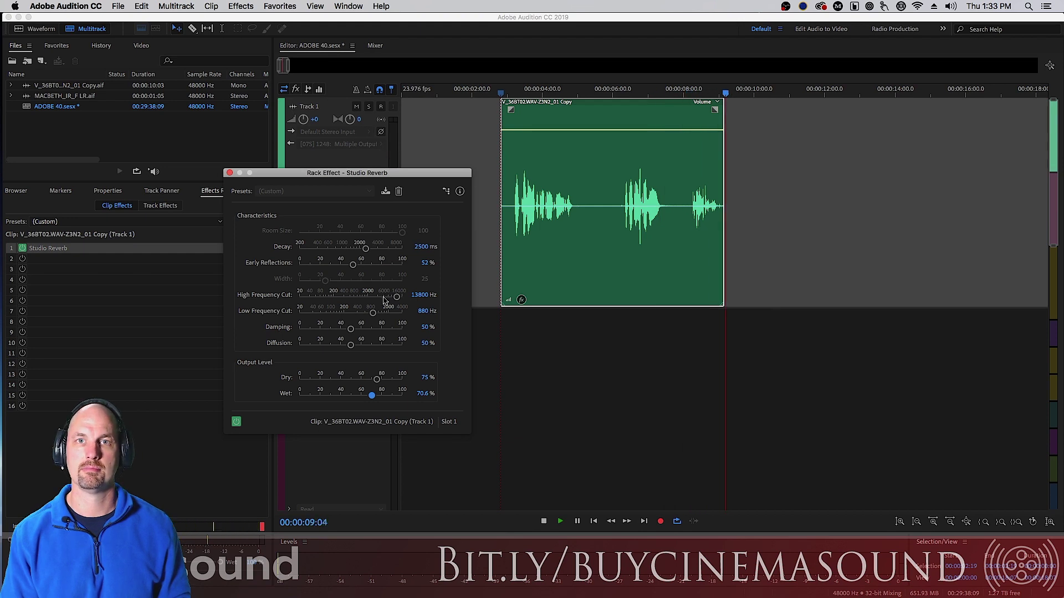
key("space")
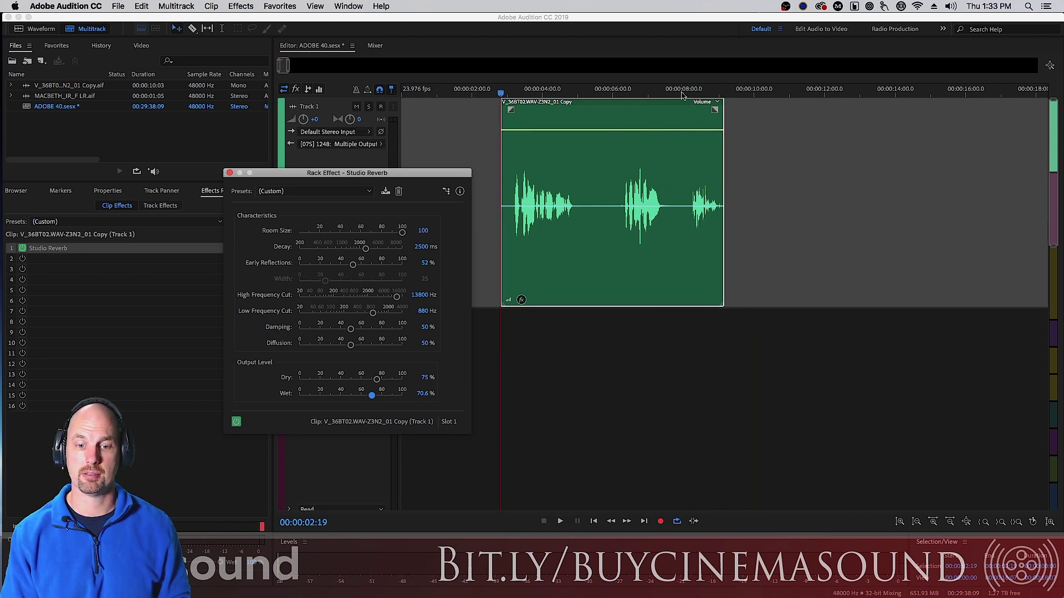
Play from near the clip's end to hear the reverb tail cut off
left_click(690, 95)
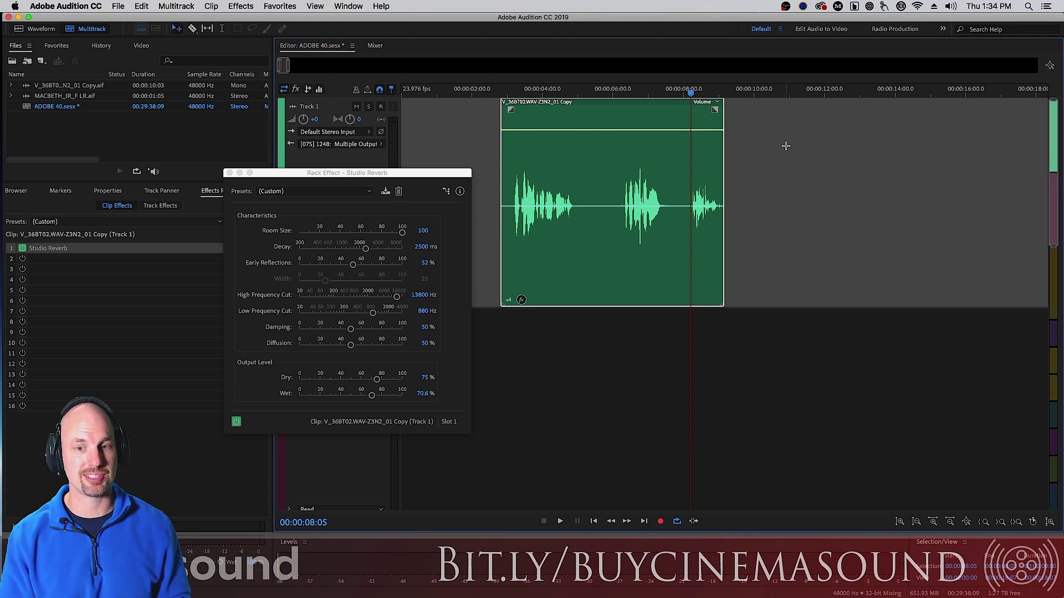
key("space")
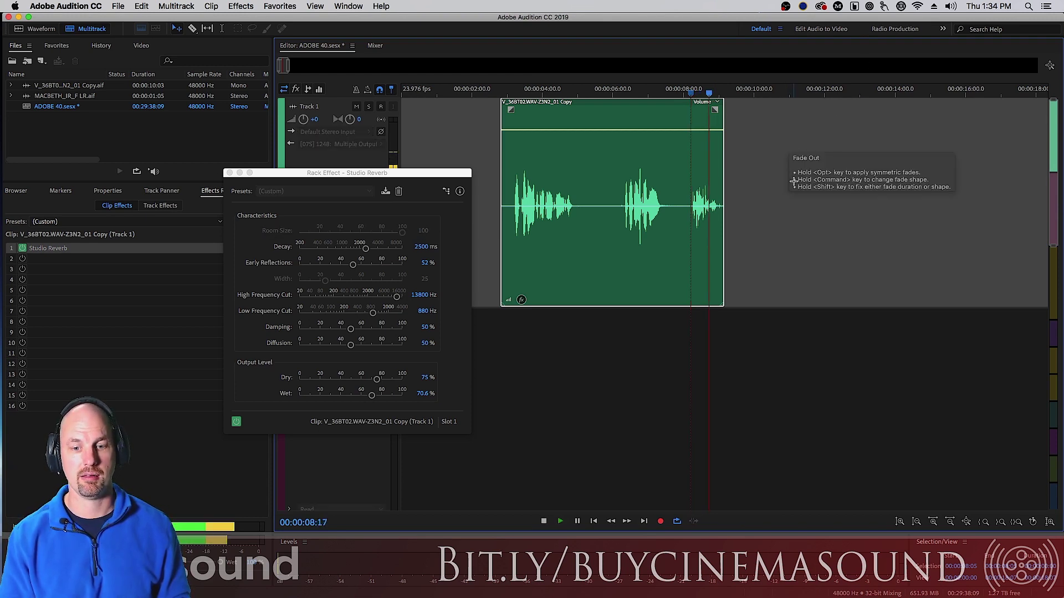
key("space")
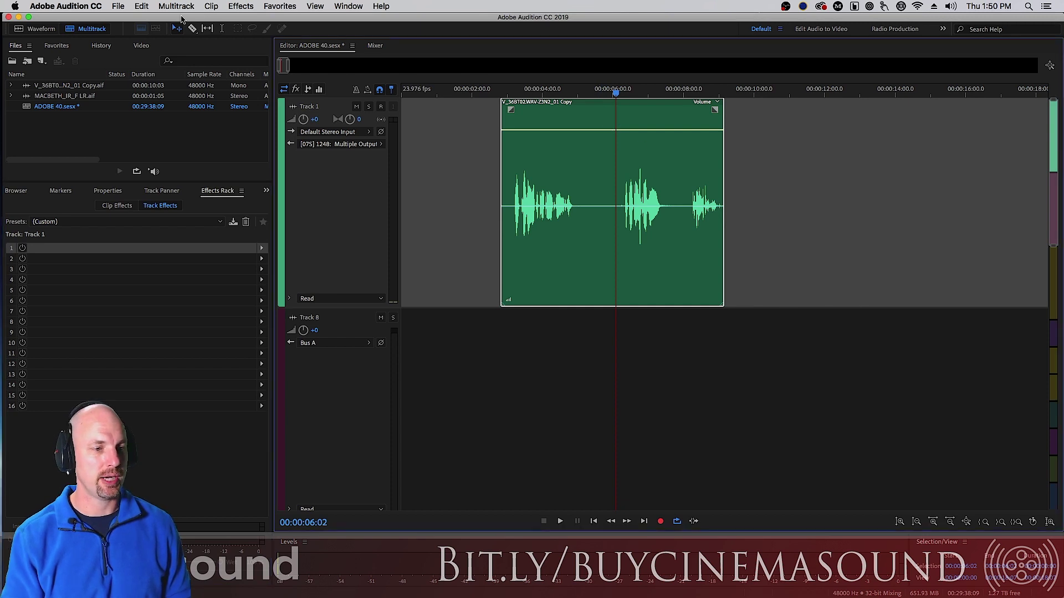
Add a stereo bus track and rename it 'Stereo Reverb'
left_click(176, 6)
mouse_move(183, 19)
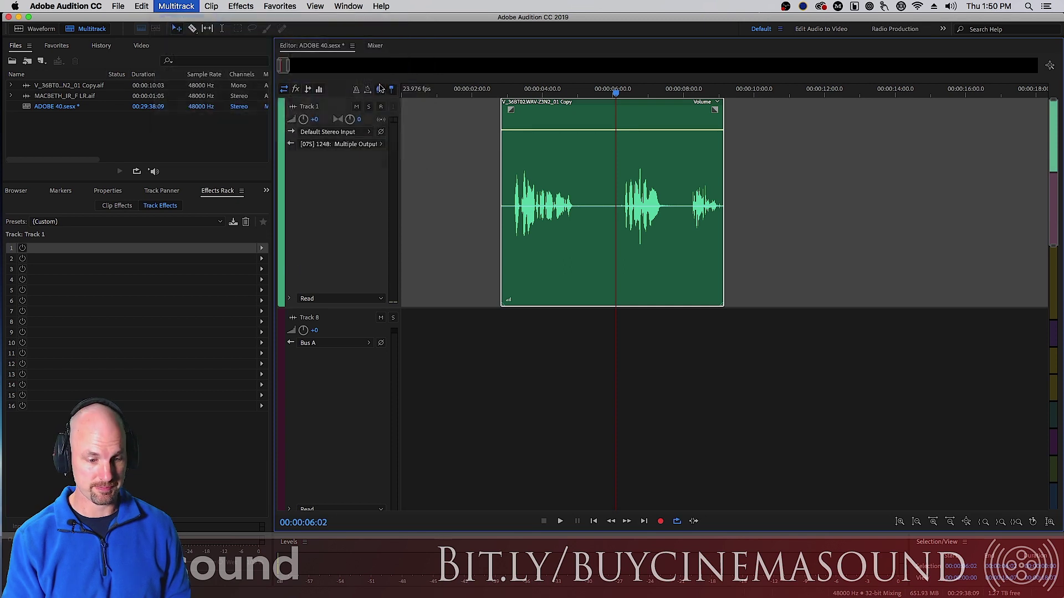
left_click(376, 76)
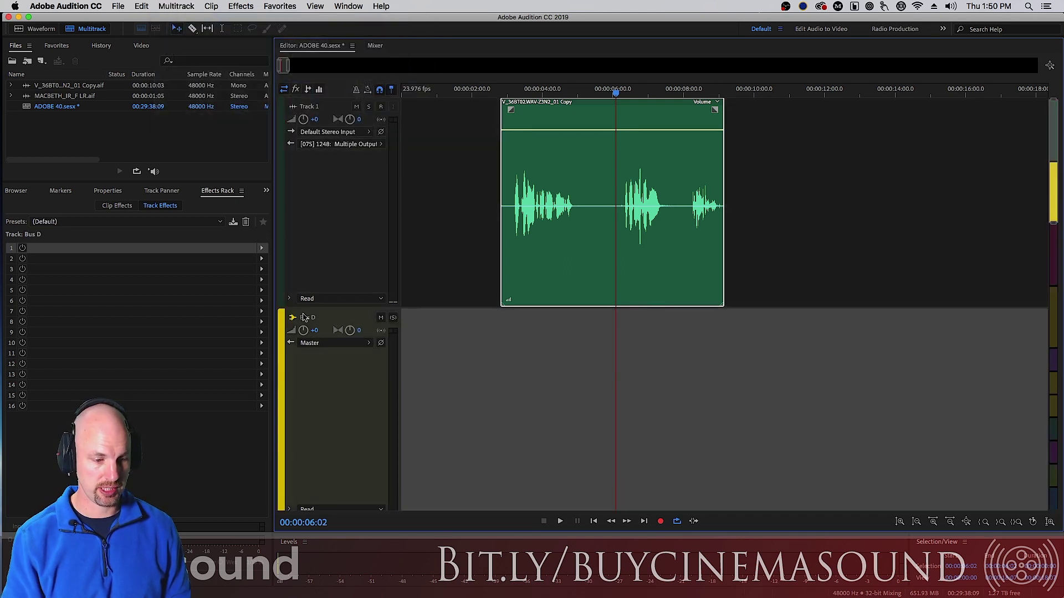
left_click(320, 324)
left_click(308, 318)
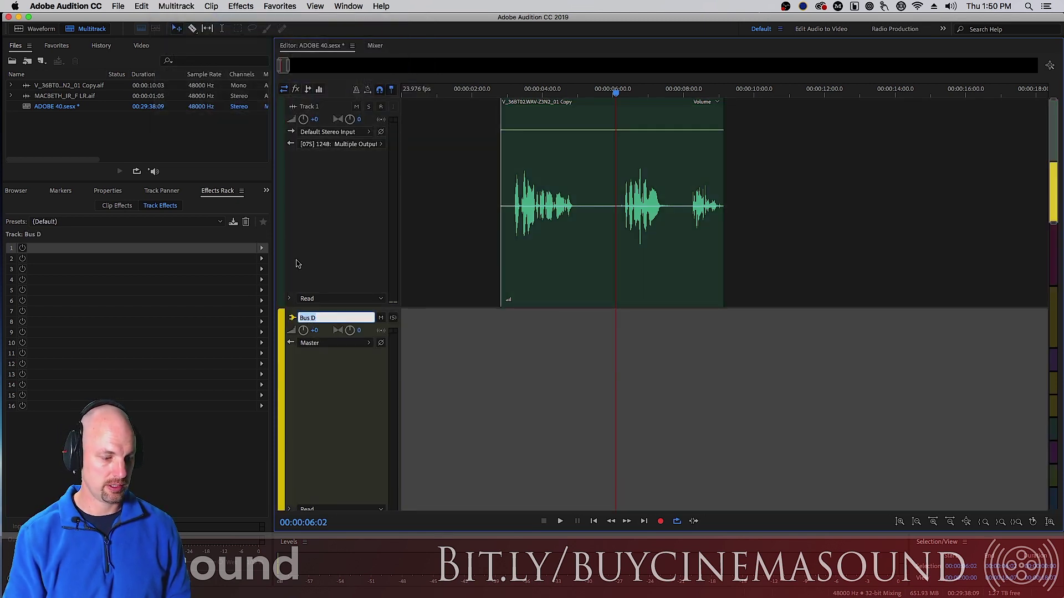
type("Stereo Reverb")
key("Return")
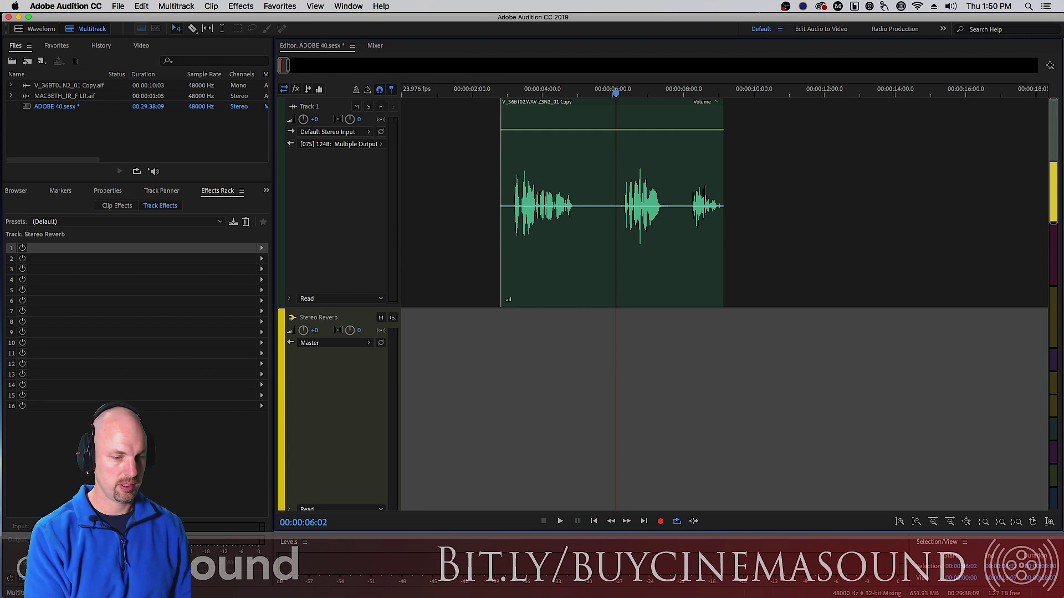
Show sends, route Track 1's first send to Stereo Reverb, and play from the clip start
left_click(308, 90)
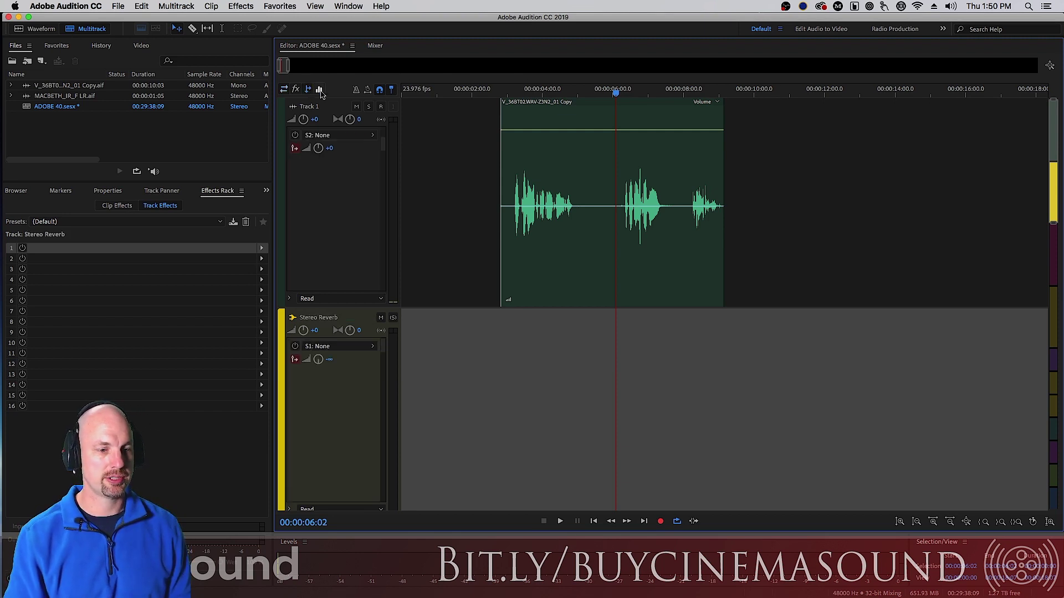
left_click(383, 138)
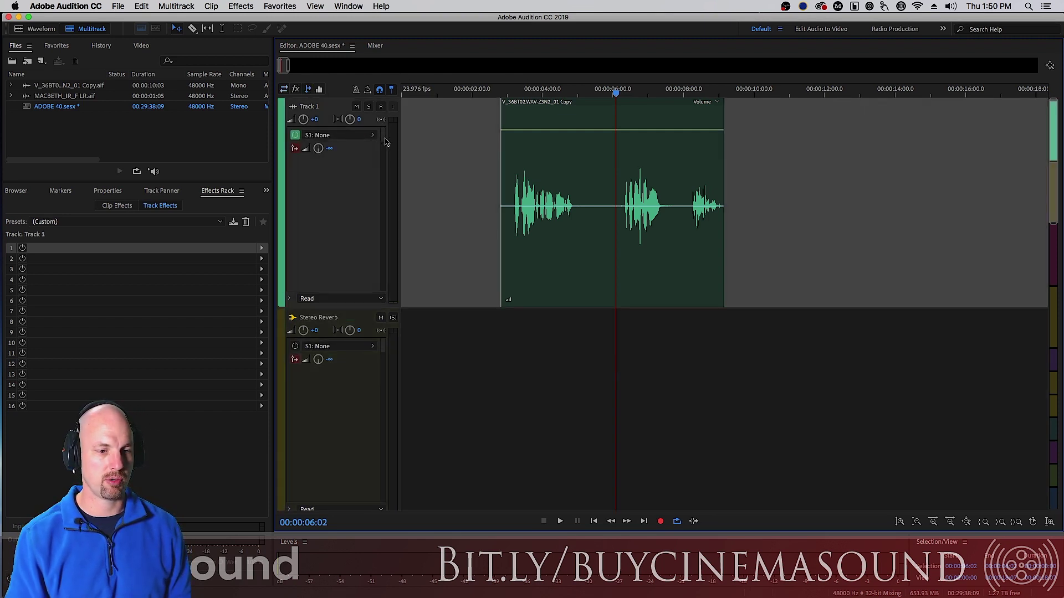
left_click(339, 136)
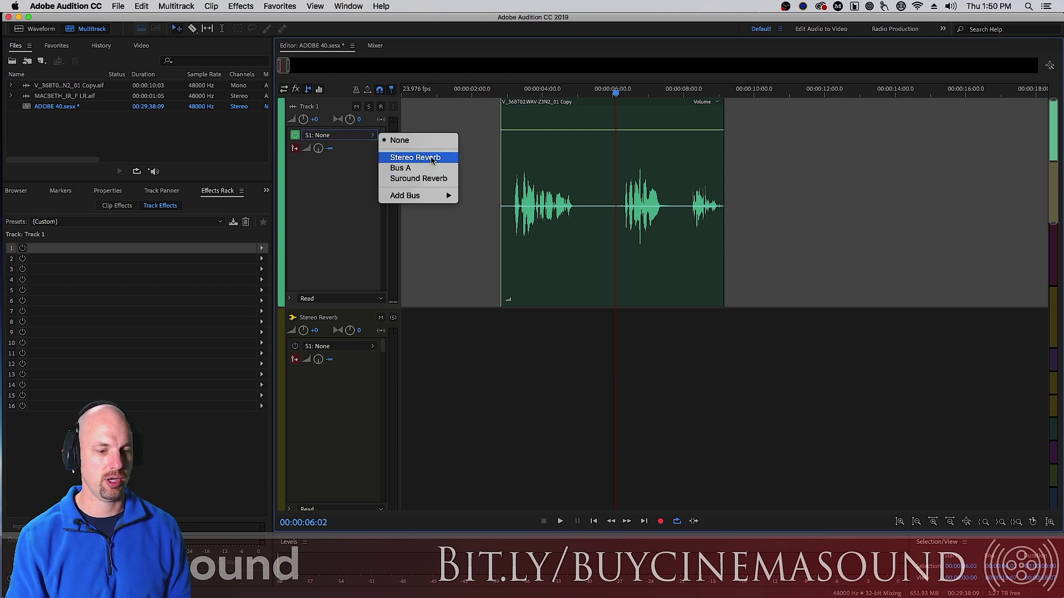
left_click(432, 159)
left_click(504, 92)
key("space")
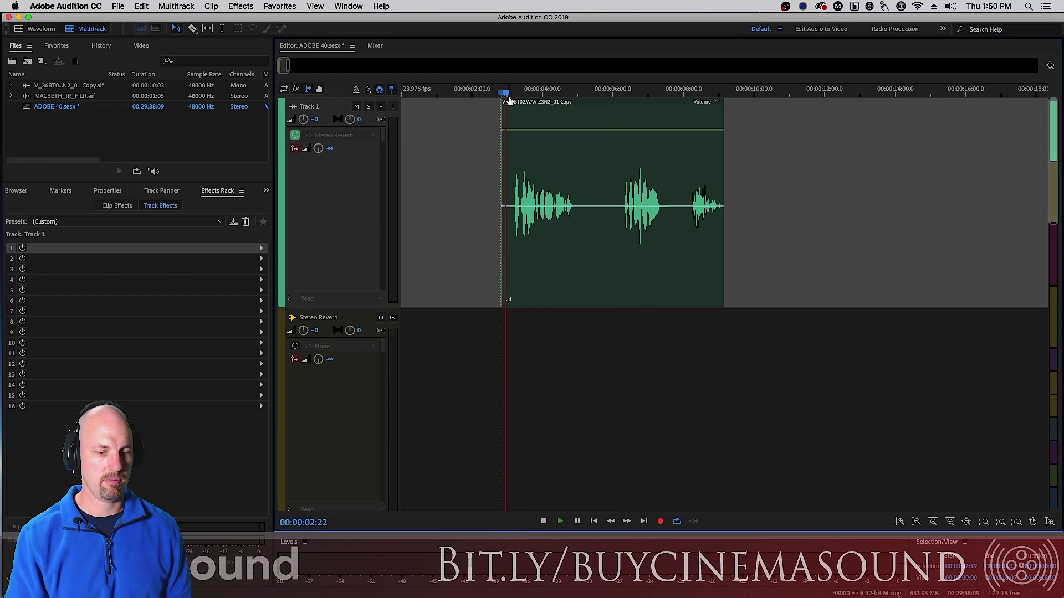
key("space")
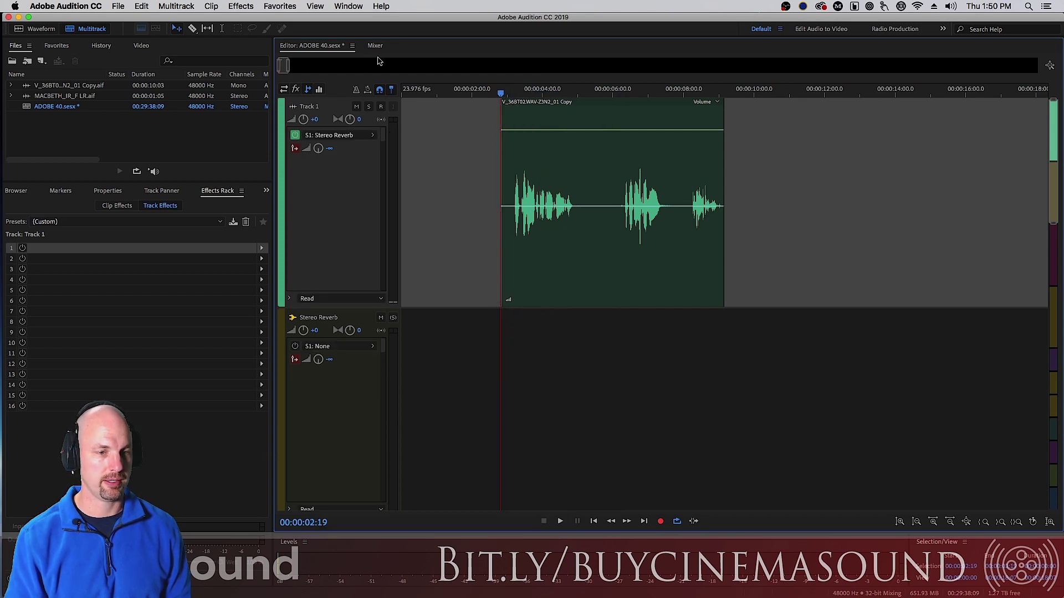
In the Mixer, compare playback before and after unmuting the Stereo Reverb bus
left_click(375, 45)
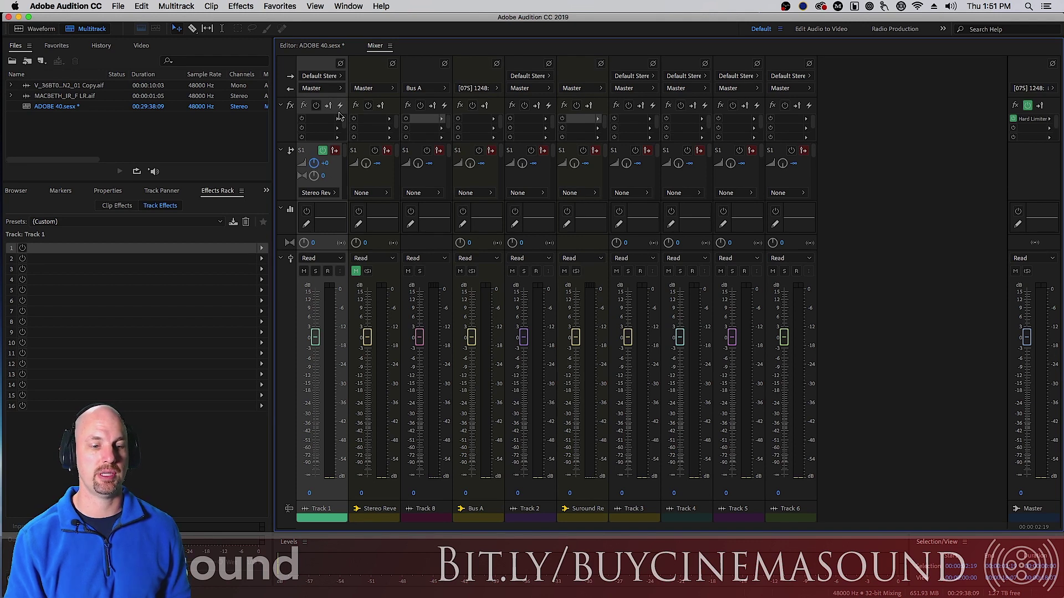
key("space")
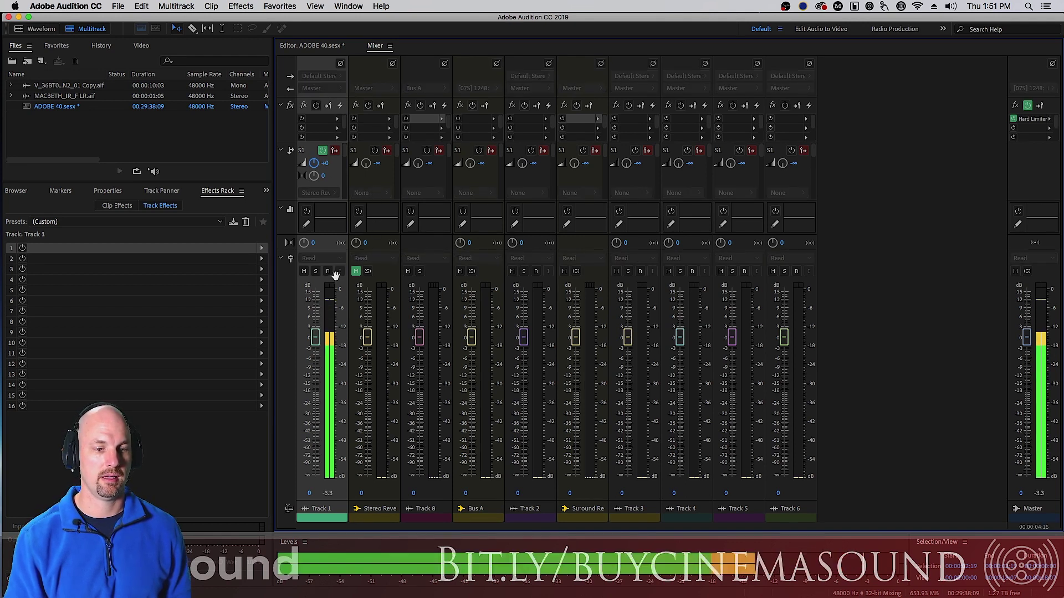
key("space")
left_click(356, 271)
key("space")
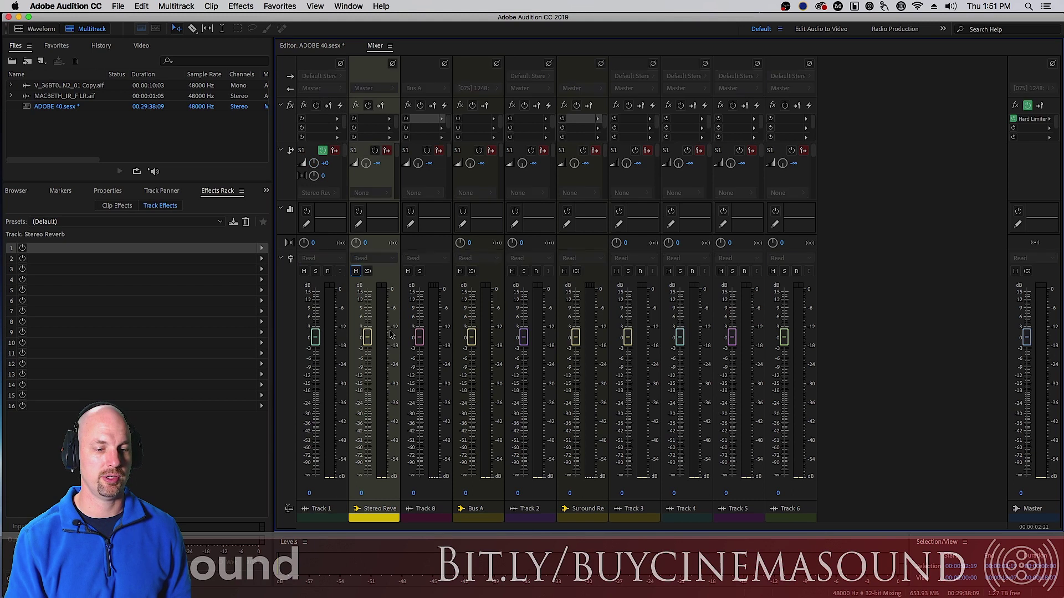
key("space")
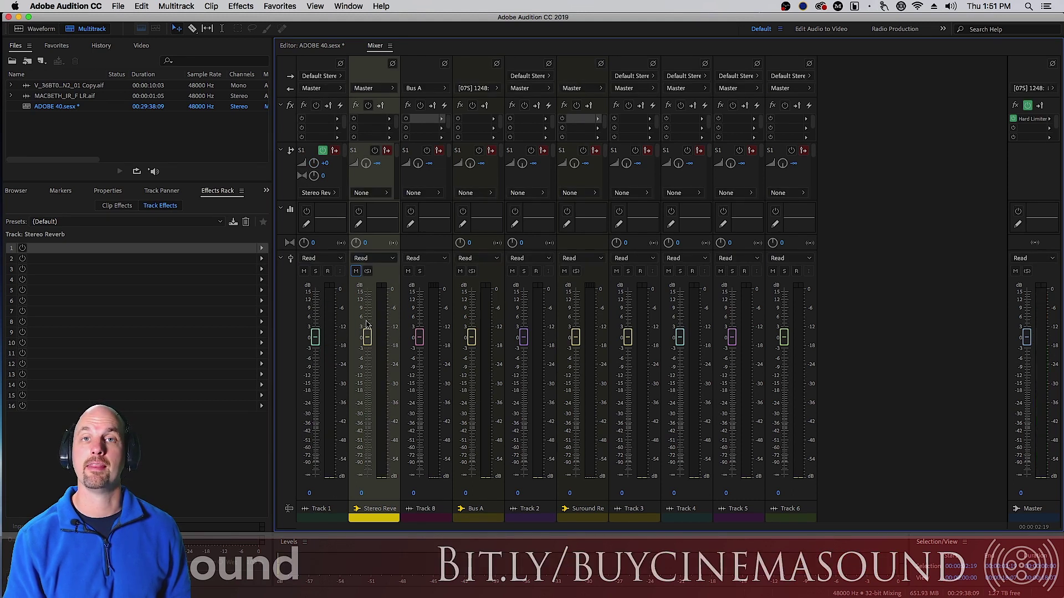
left_click(390, 120)
mouse_move(497, 214)
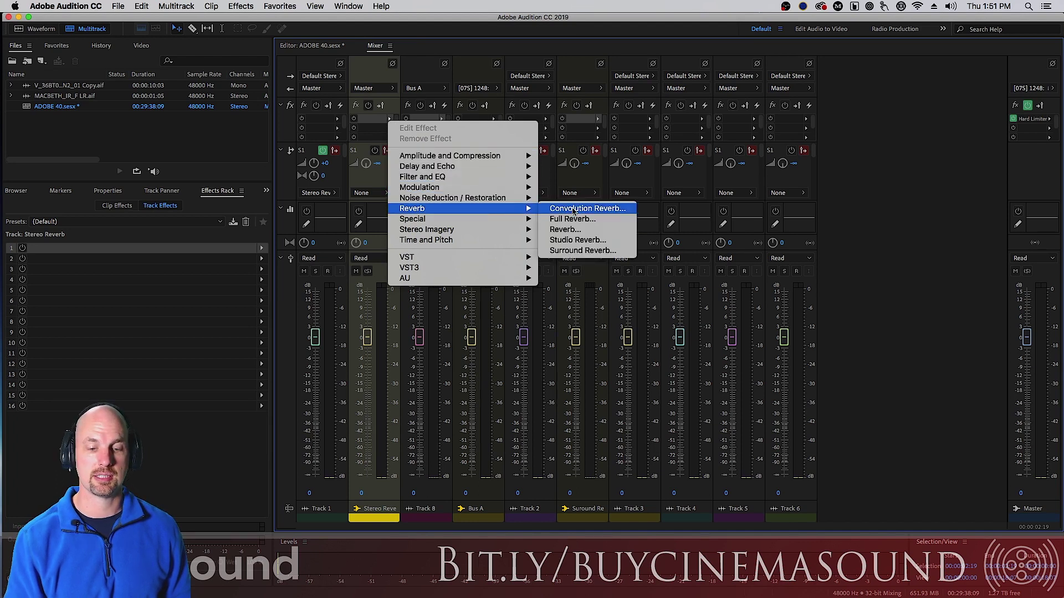
left_click(608, 240)
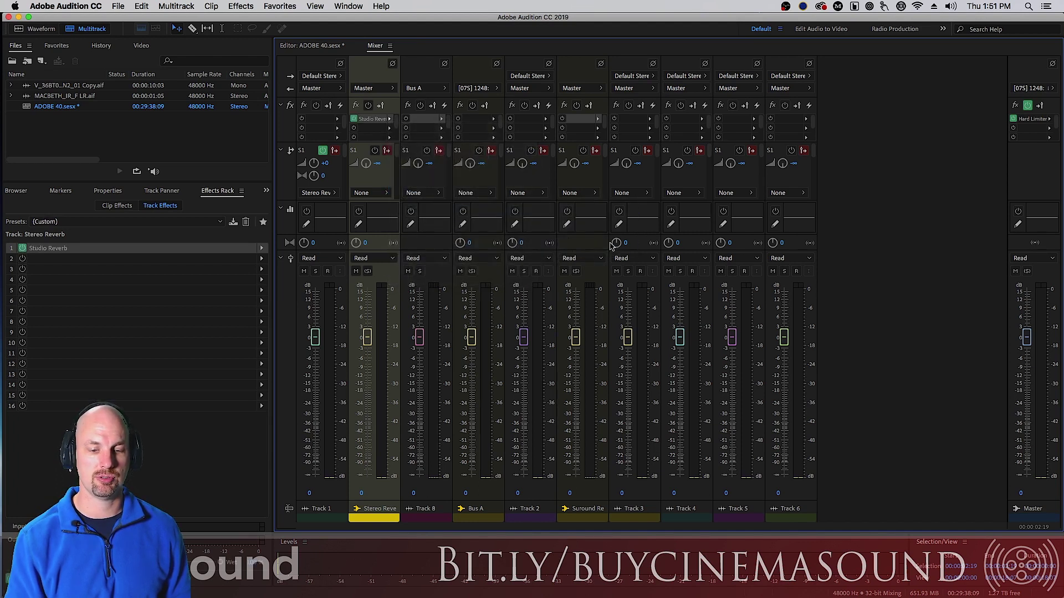
left_click_drag(570, 180, 620, 163)
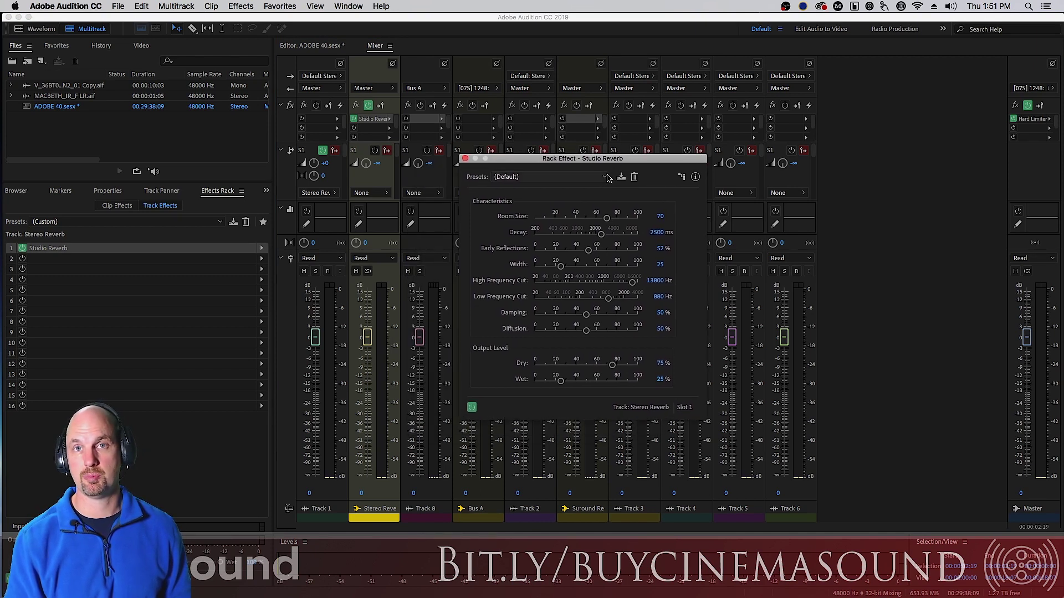
left_click_drag(611, 161, 589, 108)
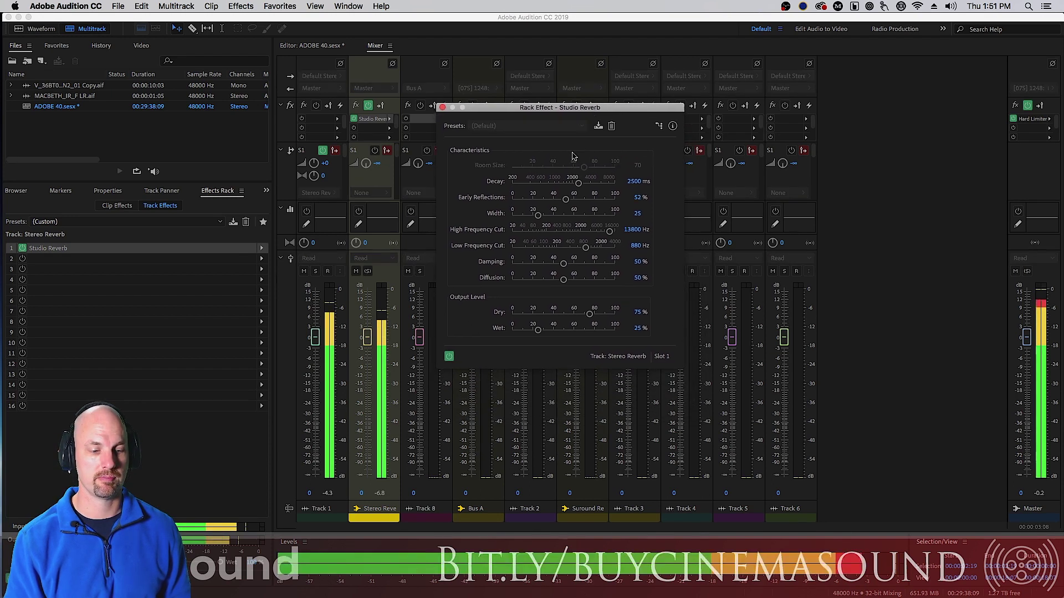
key("space")
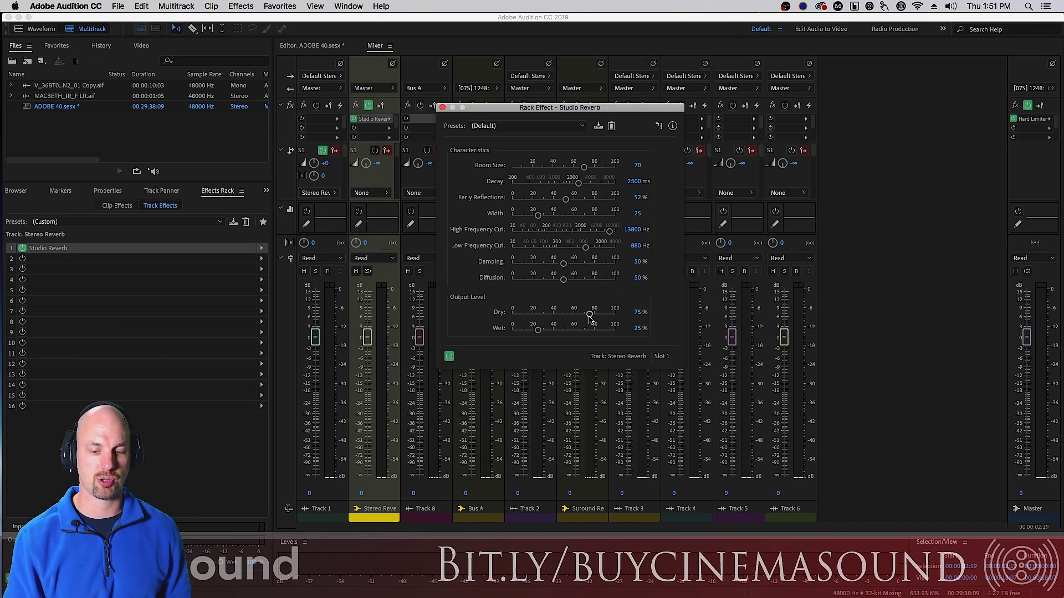
left_click_drag(589, 315, 502, 320)
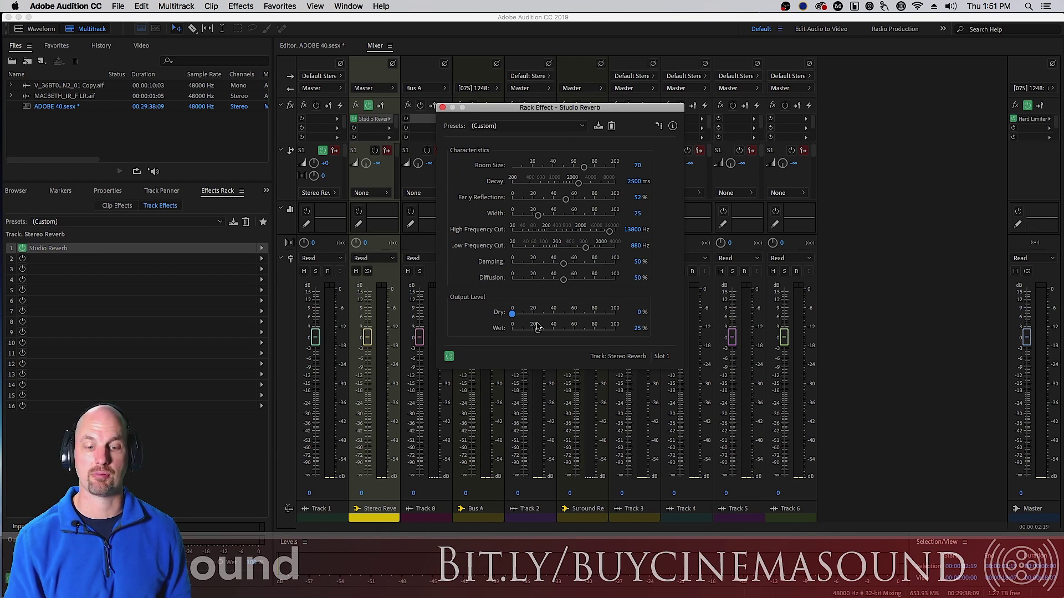
Set Wet to 100%, then preview Room Size at about 13 and at 100
left_click_drag(545, 336, 616, 334)
key("space")
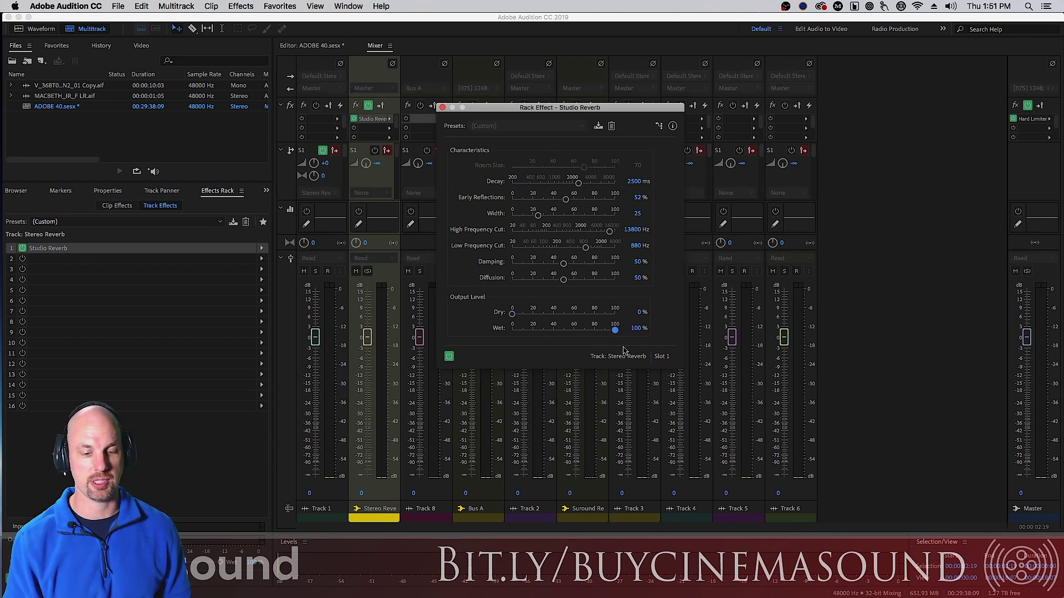
key("space")
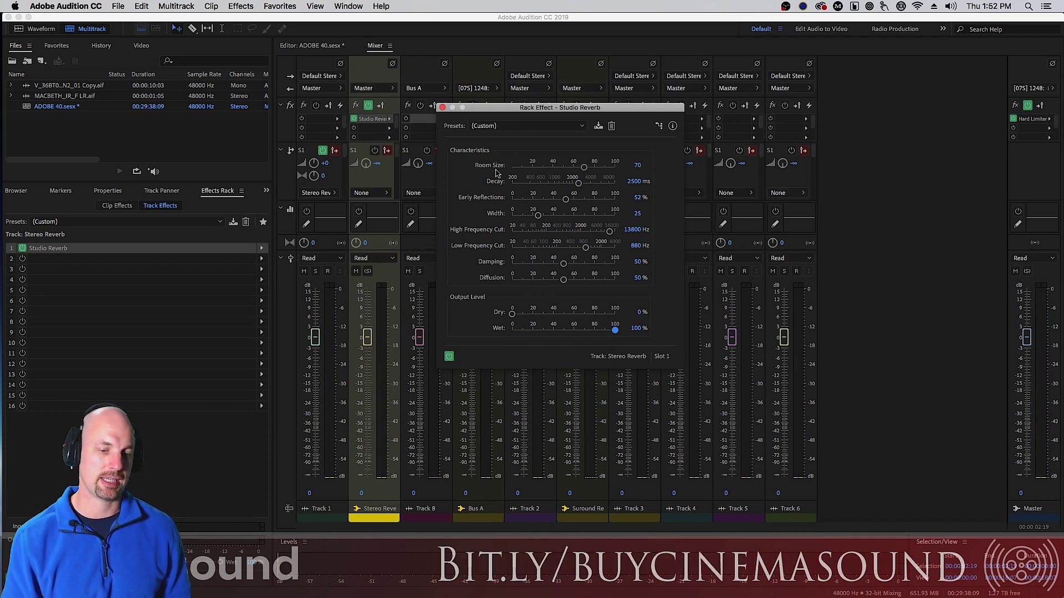
left_click_drag(584, 166, 524, 171)
key("space")
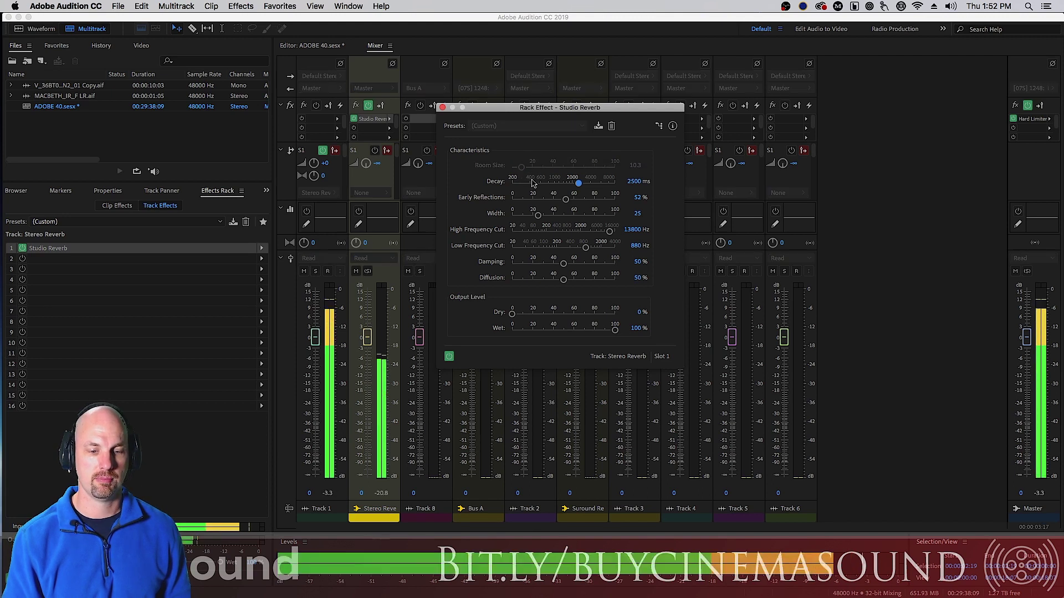
key("space")
left_click_drag(521, 169, 615, 166)
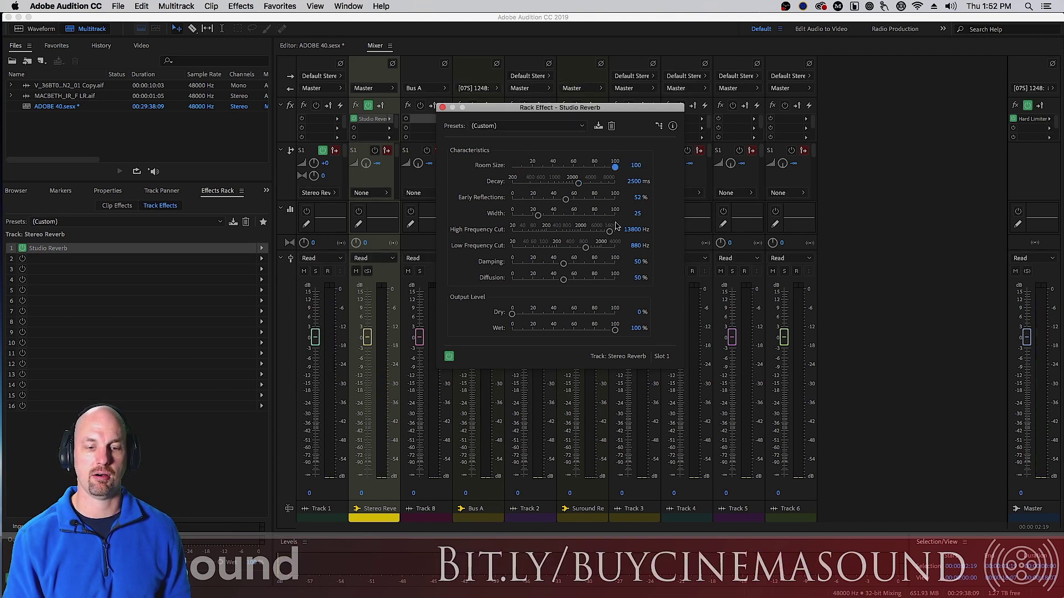
key("space")
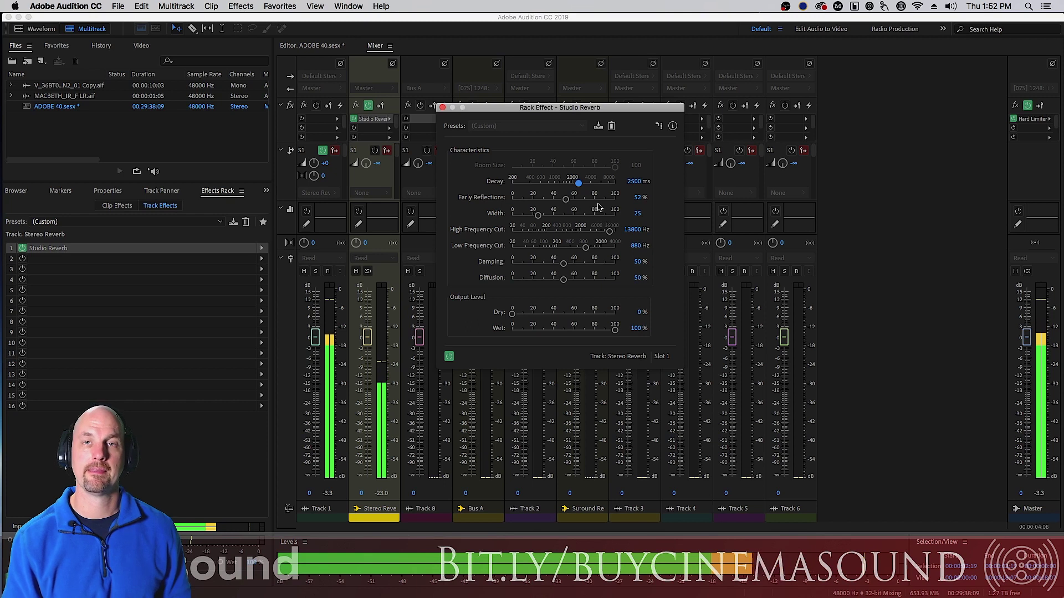
key("space")
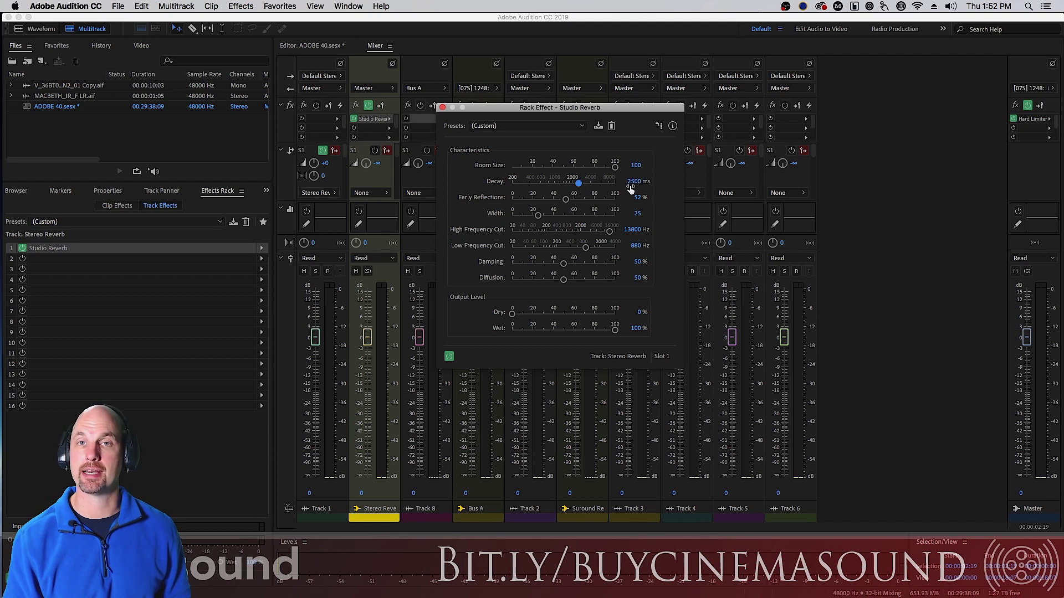
Try a 10000 ms Decay and Room Size 1, then settle on a medium room with 100% Early Reflections
left_click_drag(579, 184, 616, 184)
key("space")
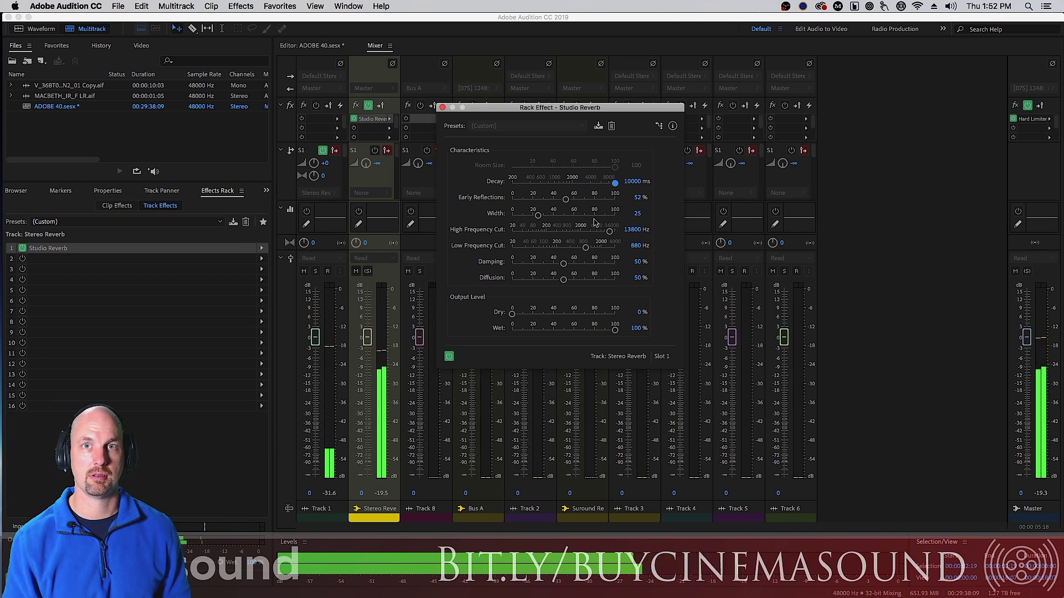
key("space")
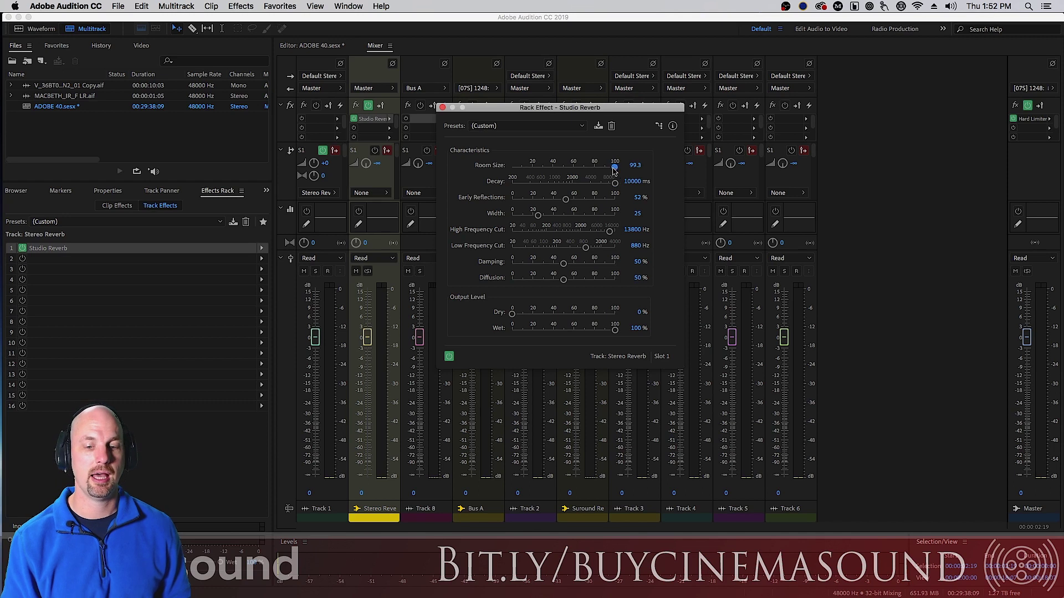
left_click_drag(615, 167, 506, 171)
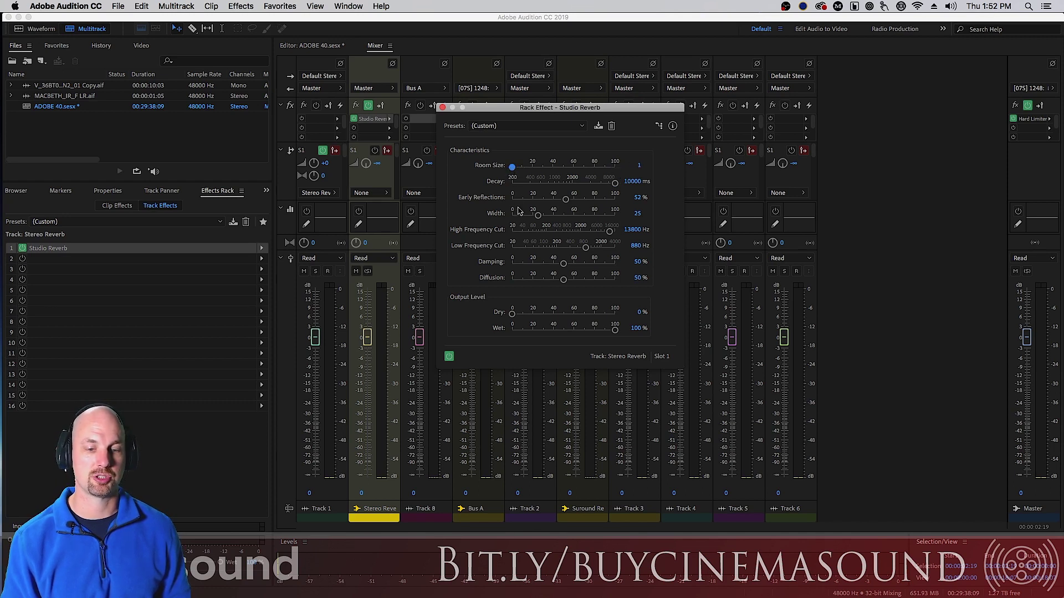
key("space")
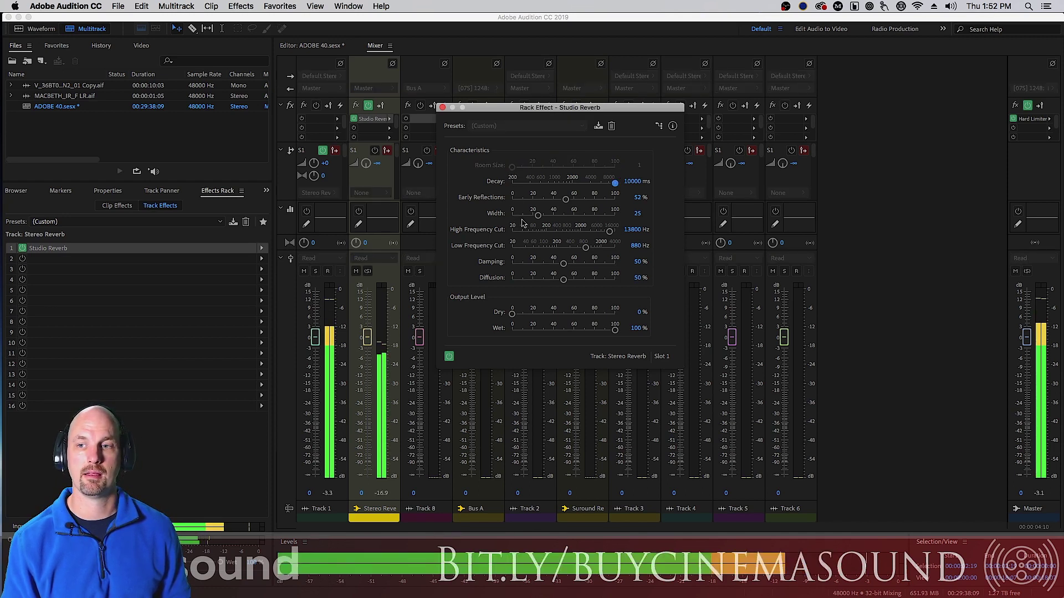
key("space")
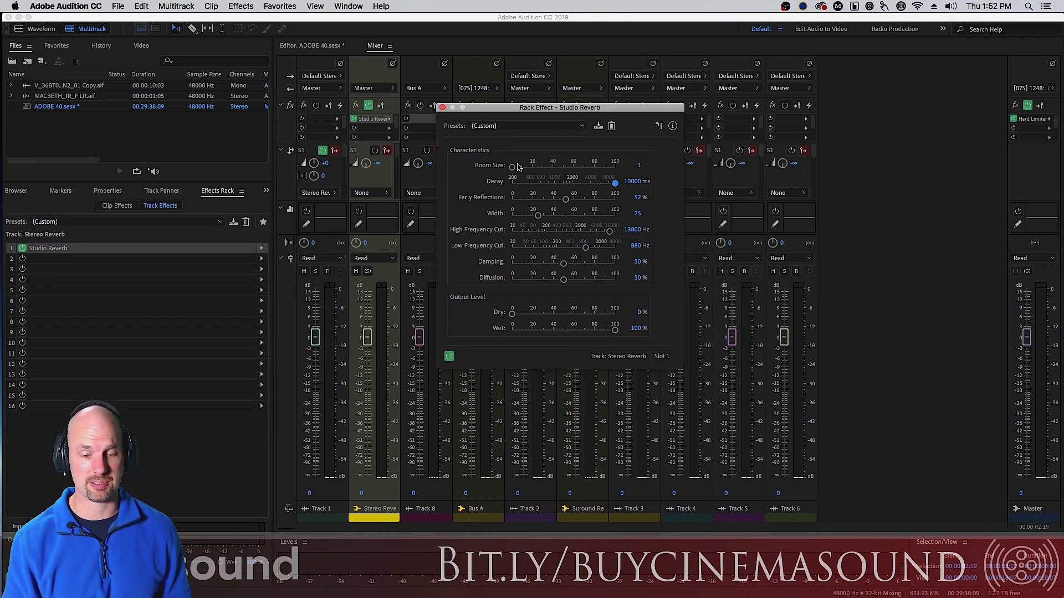
left_click_drag(511, 169, 585, 186)
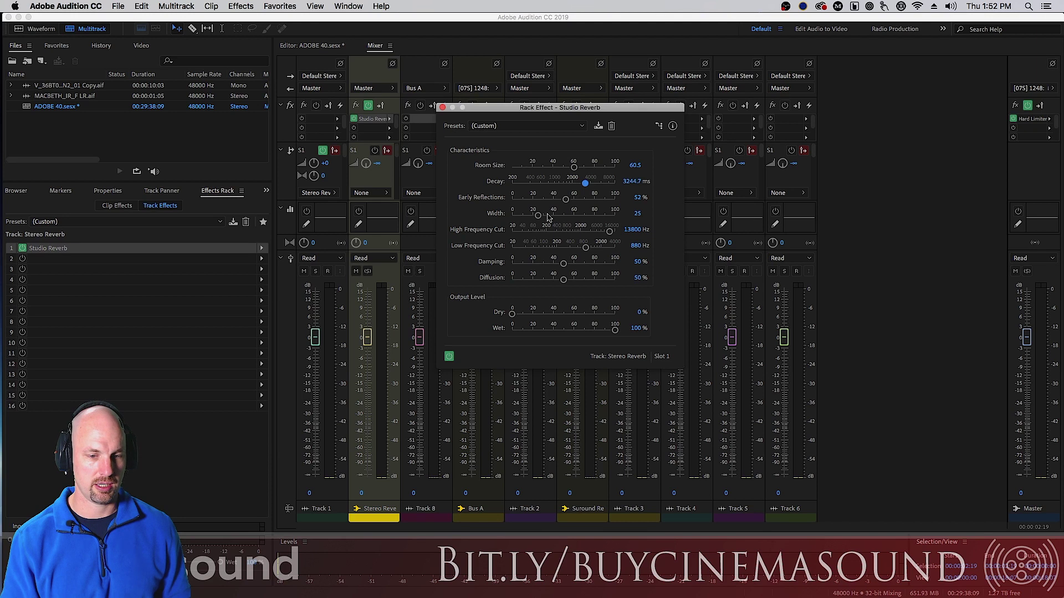
left_click_drag(565, 201, 618, 202)
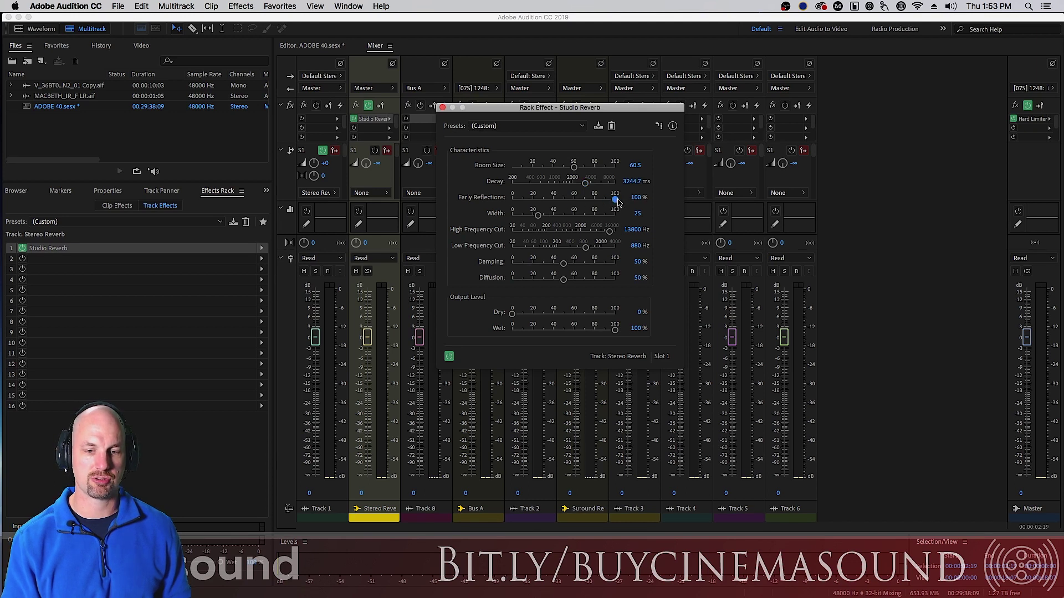
Compare Early Reflections at 100% and 0%, then set them to 40.8% and Width to 100
key("space")
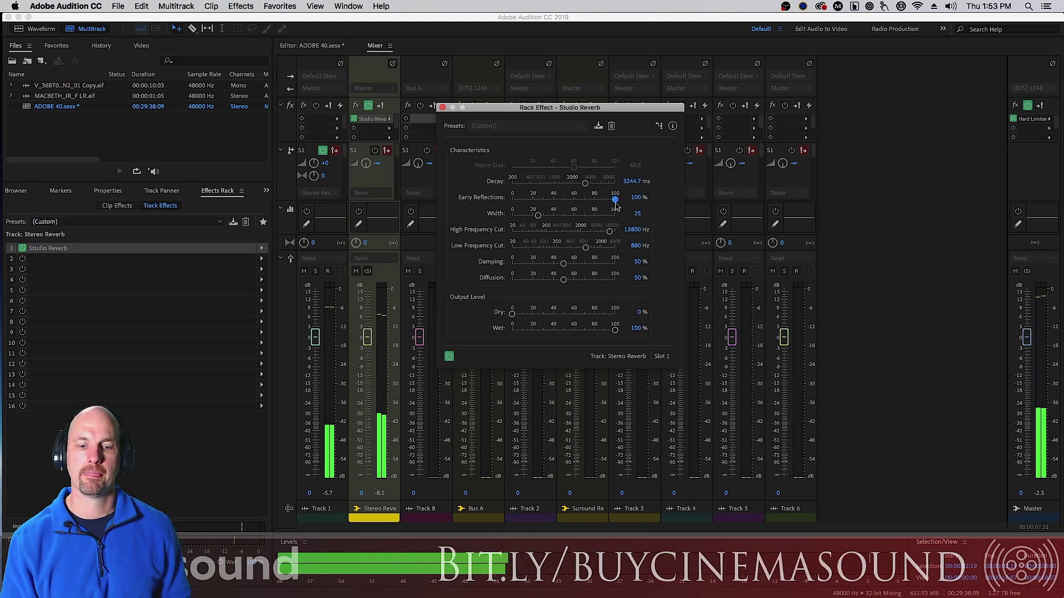
left_click_drag(615, 201, 512, 199)
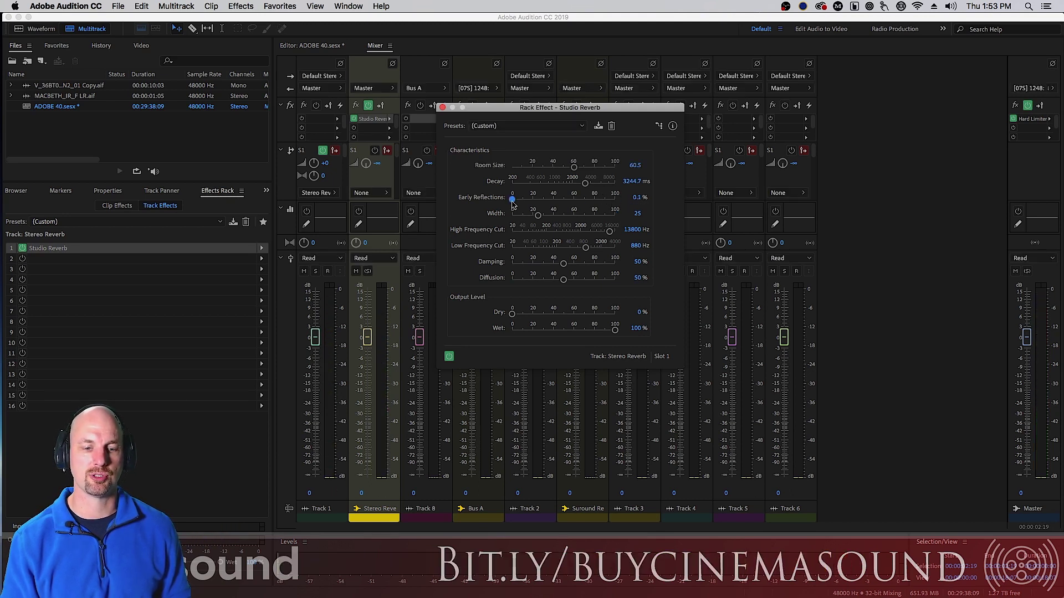
key("space")
key("space")
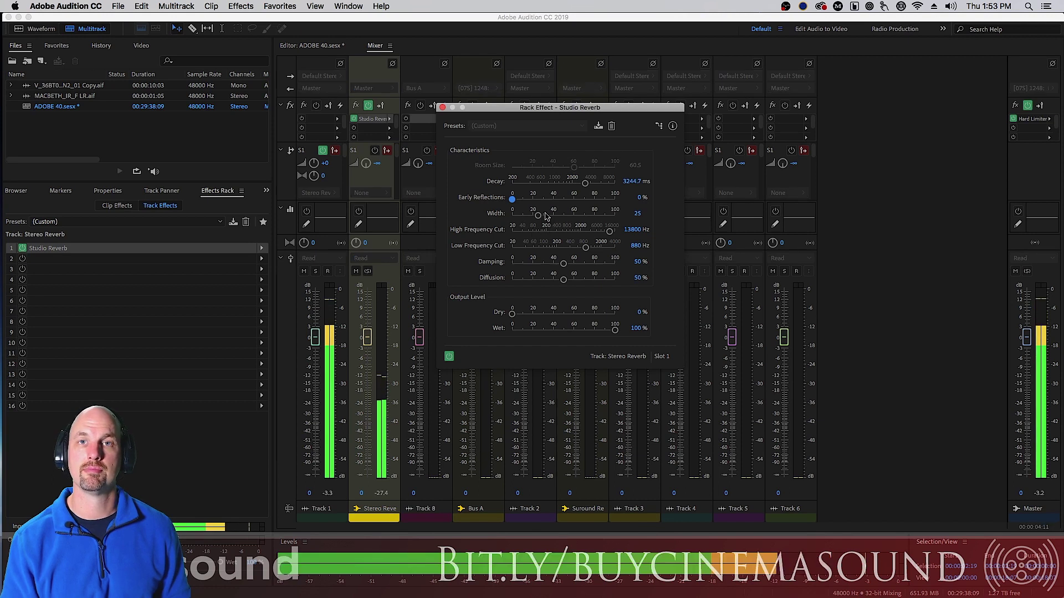
key("space")
left_click_drag(513, 203, 617, 219)
key("space")
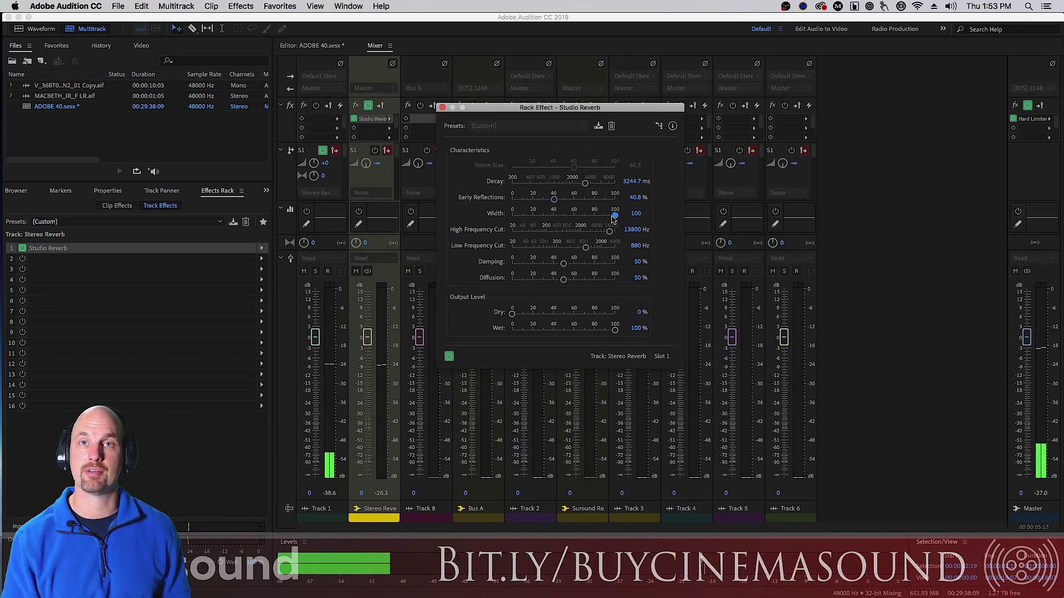
mouse_move(614, 216)
left_mouse_down()
mouse_move(592, 216)
mouse_move(624, 215)
left_mouse_up()
key("space")
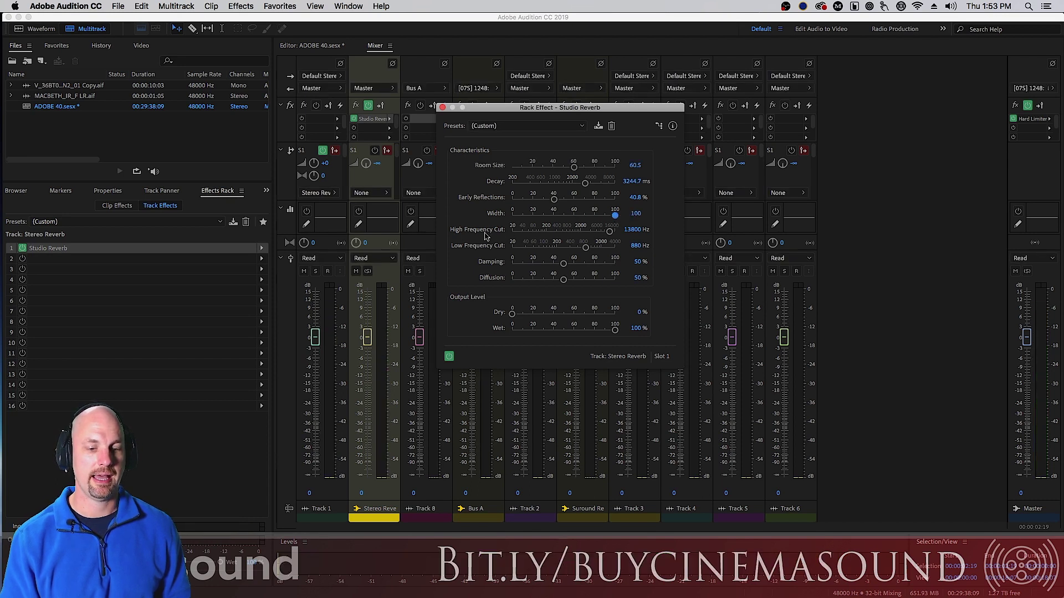
Lower High Frequency Cut to 4188 Hz and raise Low Frequency Cut to 137 Hz, previewing each
left_click_drag(610, 232, 512, 250)
key("space")
key("space")
key("space")
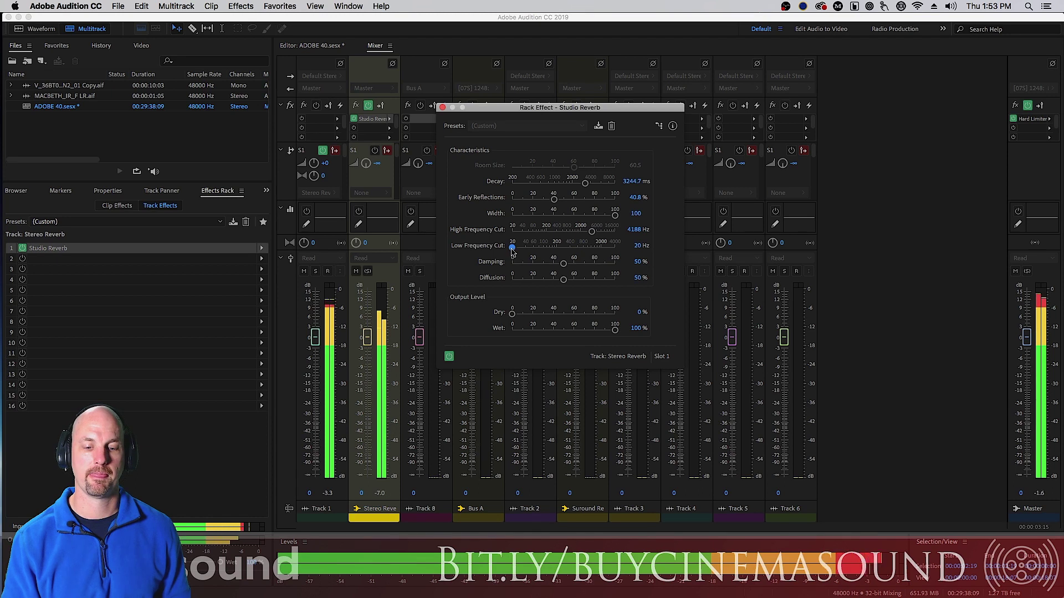
key("space")
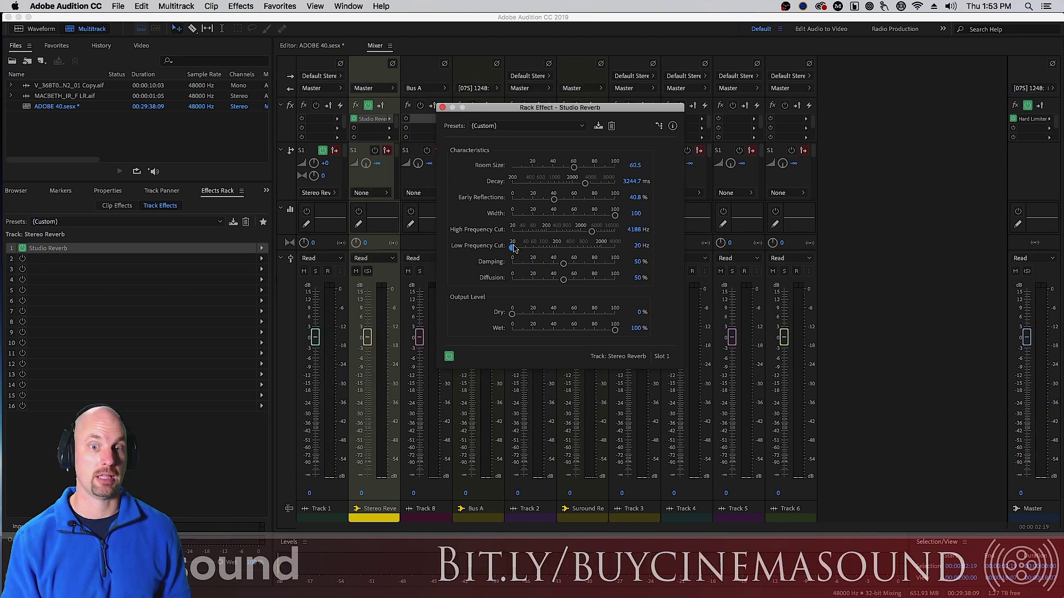
left_click_drag(514, 249, 550, 247)
key("space")
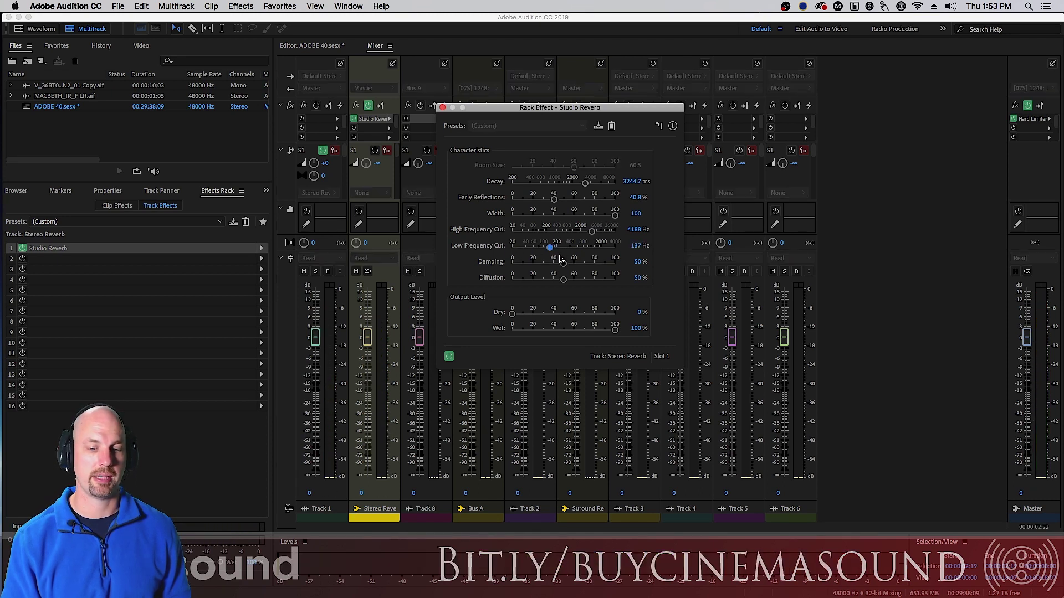
key("space")
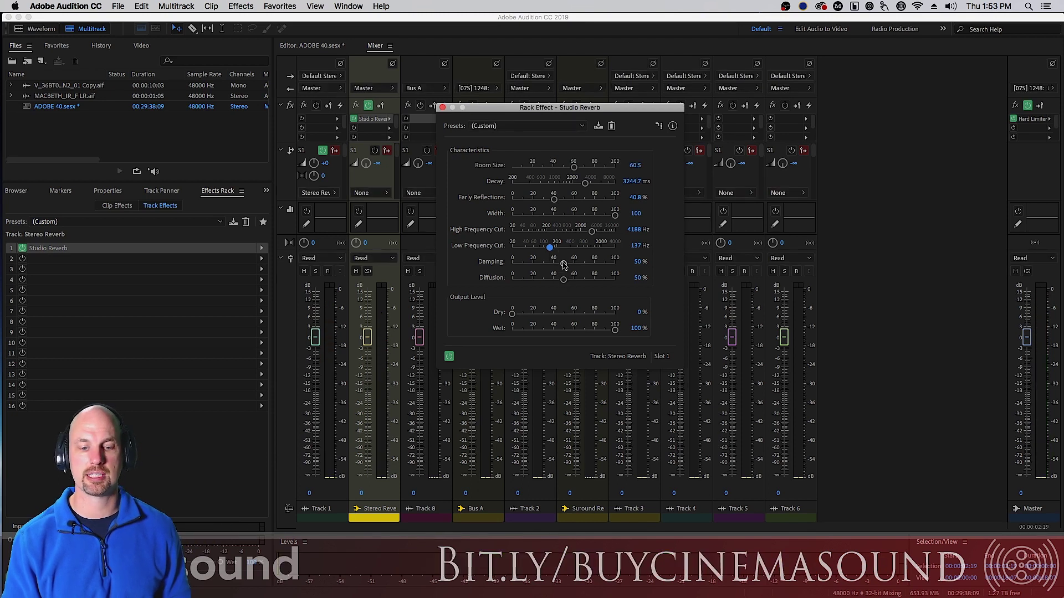
Compare Damping extremes and settle at 48.3%, then try Diffusion at 0% before setting 61.5%
left_click_drag(563, 264, 626, 265)
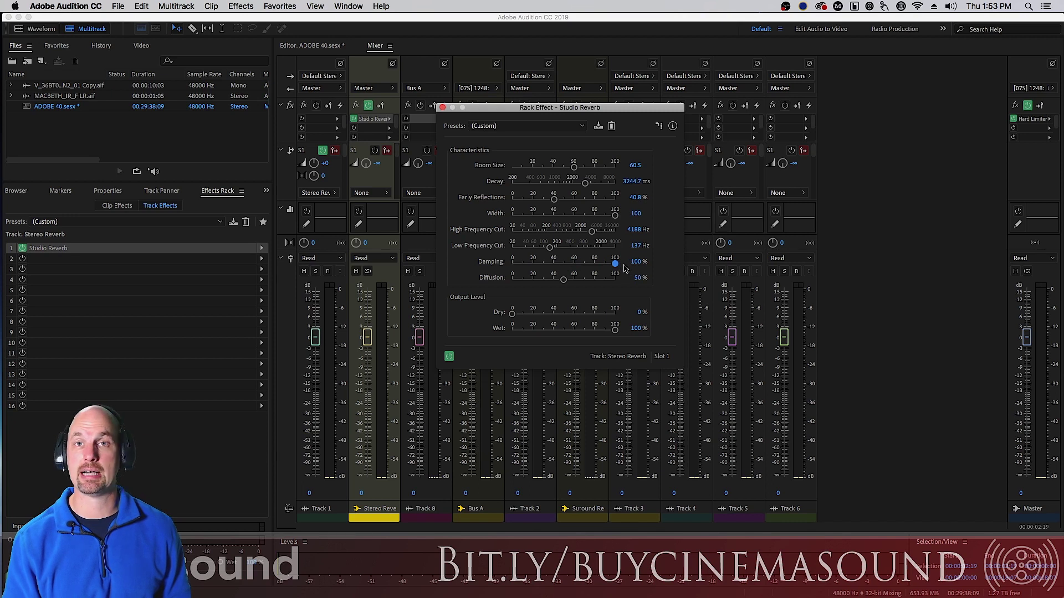
key("space")
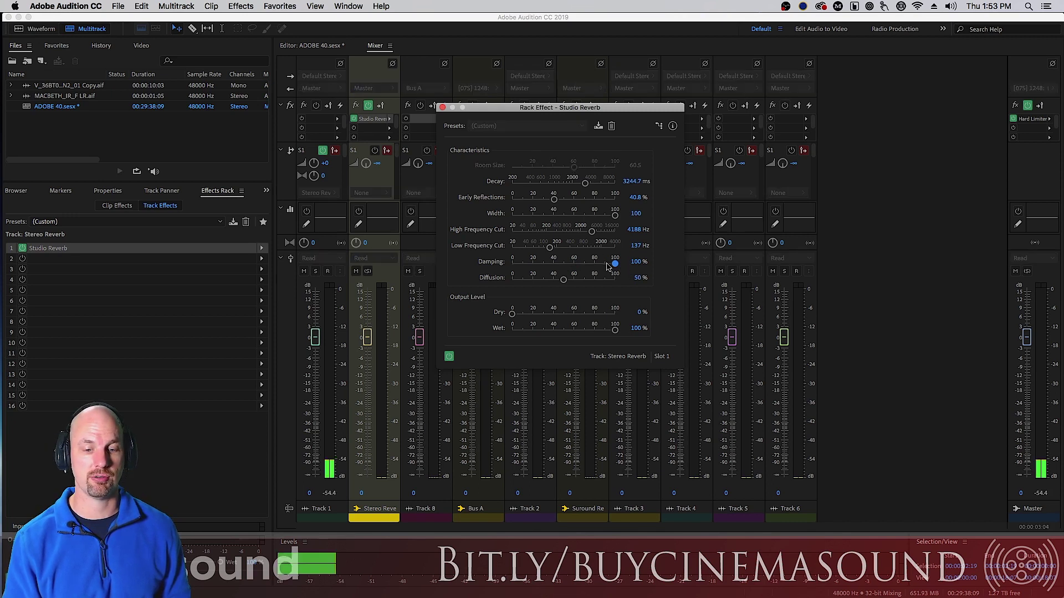
left_click_drag(615, 264, 511, 267)
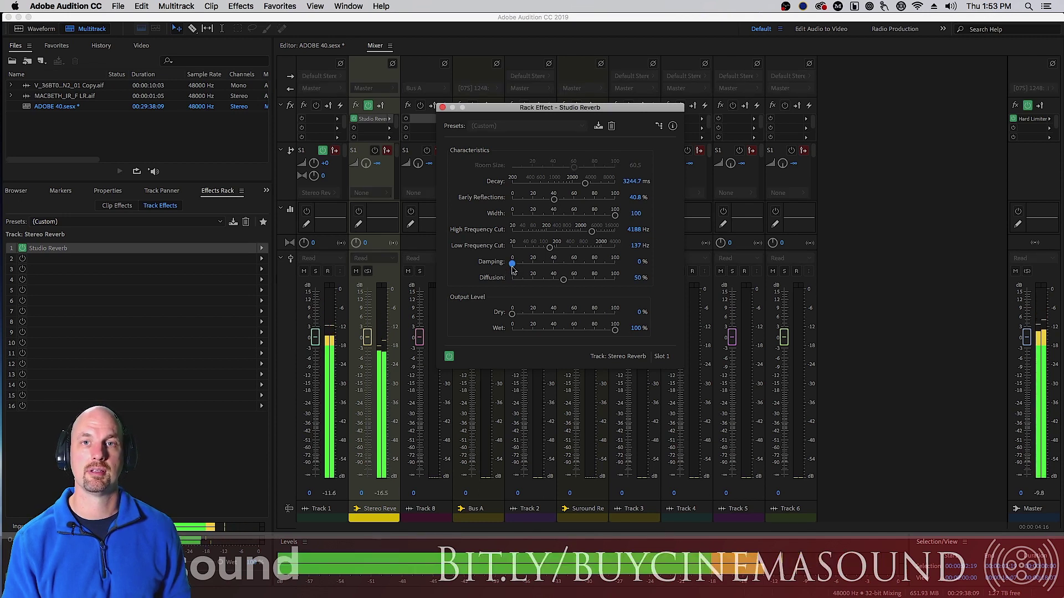
key("space")
left_click_drag(513, 267, 626, 283)
key("space")
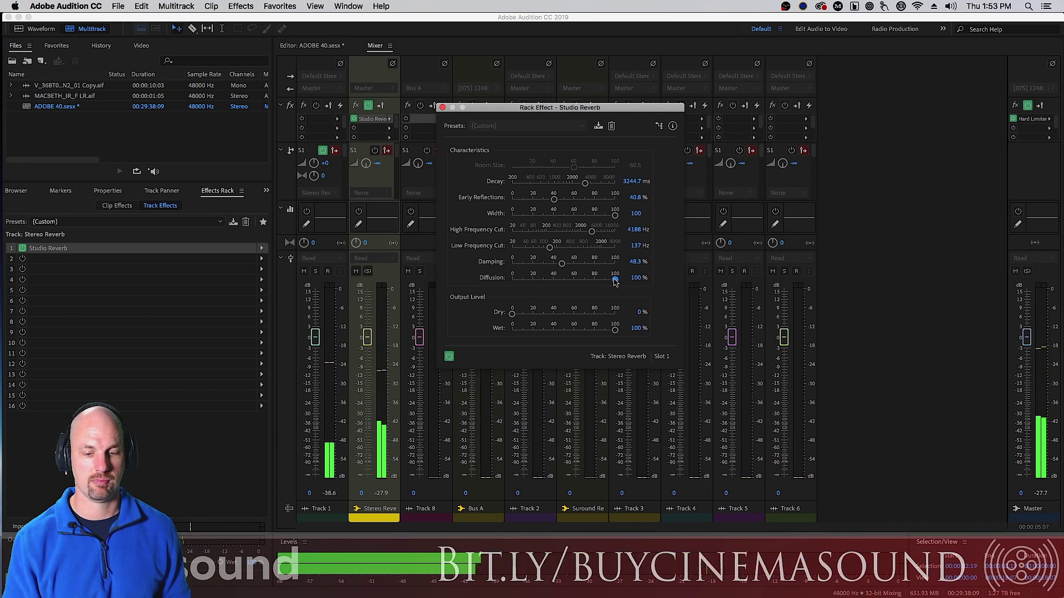
left_click_drag(615, 281, 512, 280)
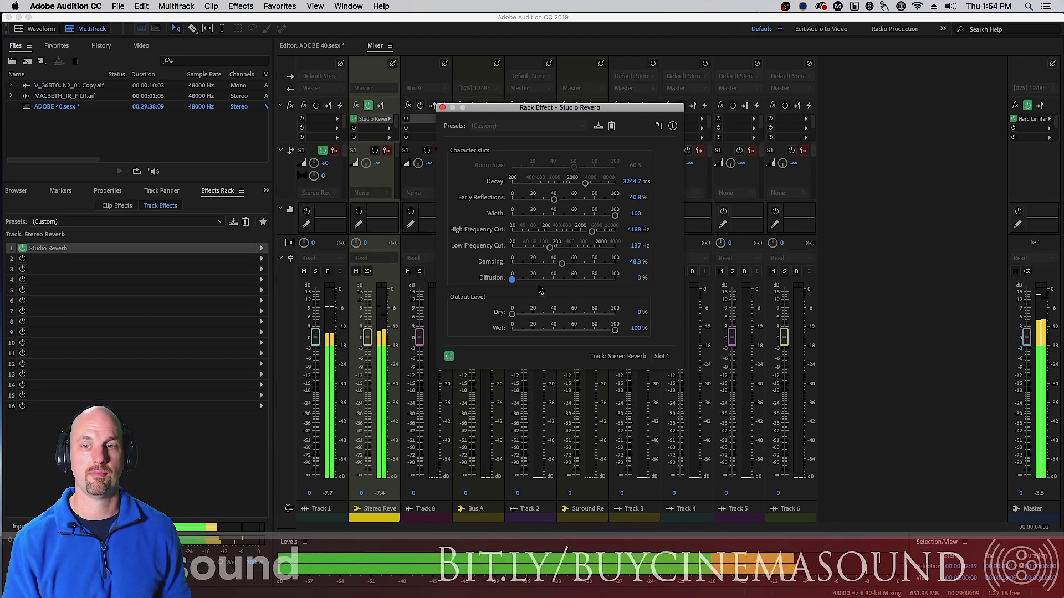
key("space")
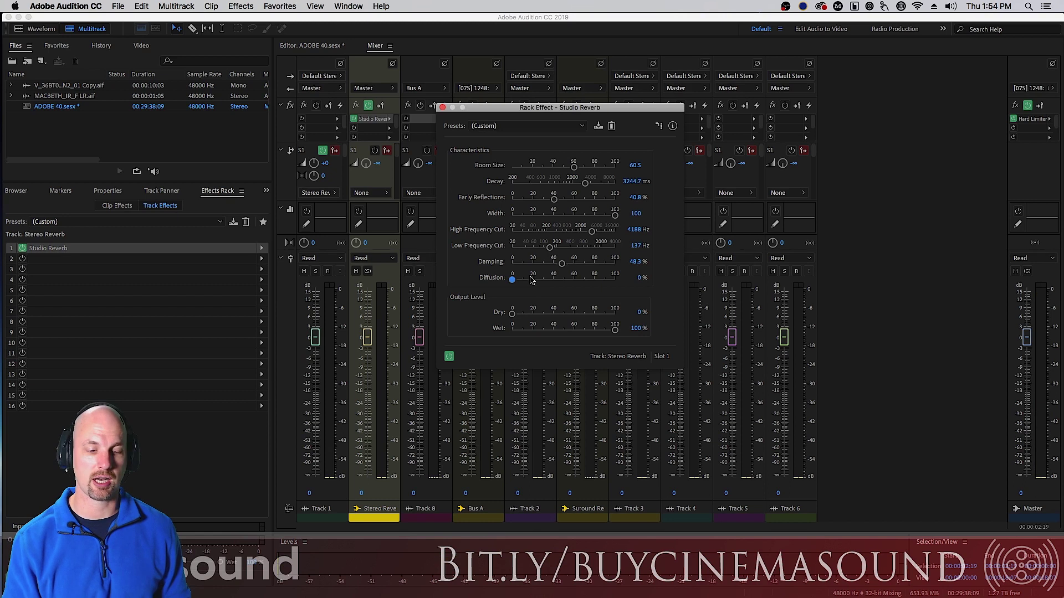
left_click_drag(512, 280, 575, 280)
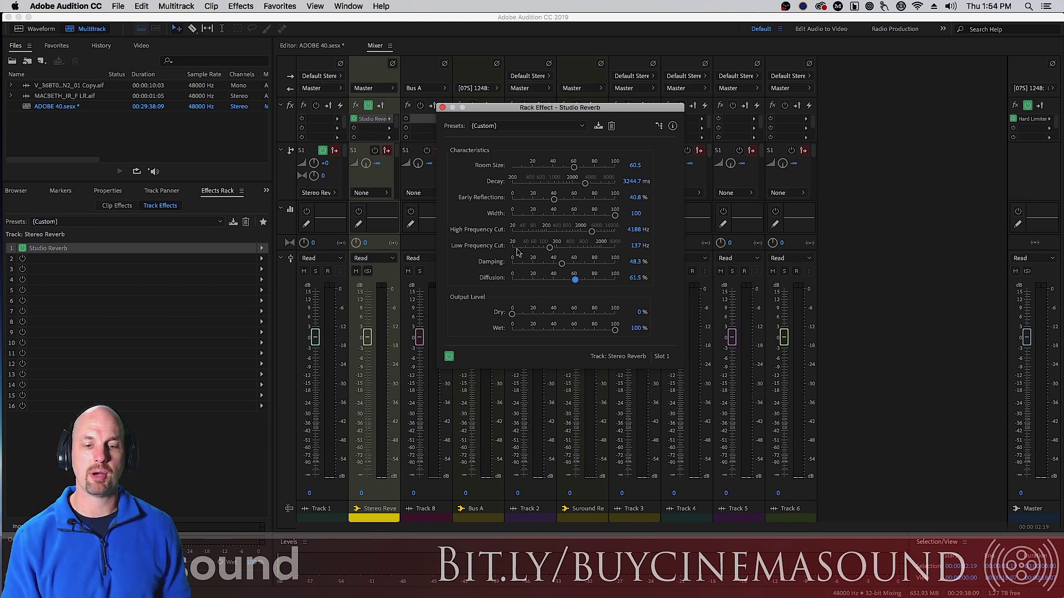
Back in the Editor, close Studio Reverb, check Track 1's send, and open the bus's slot-1 Reverb choices
left_click(335, 47)
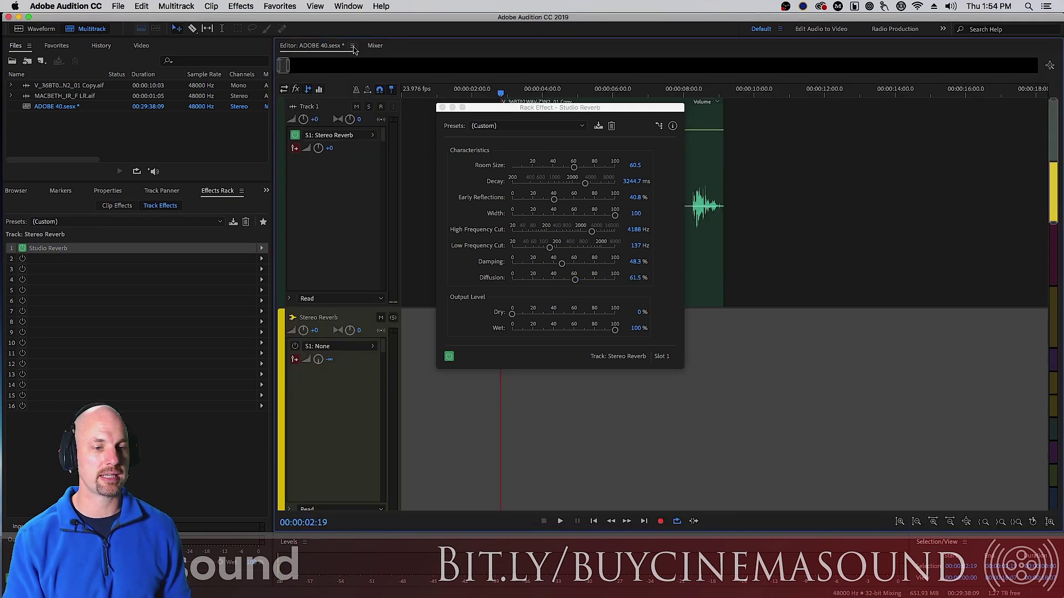
left_click(442, 107)
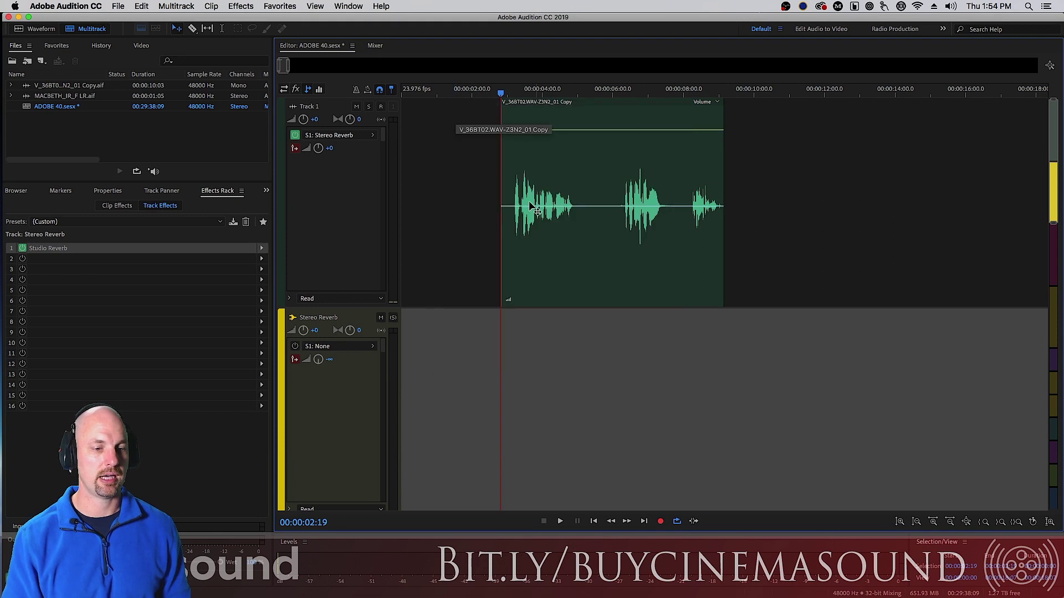
left_click(370, 136)
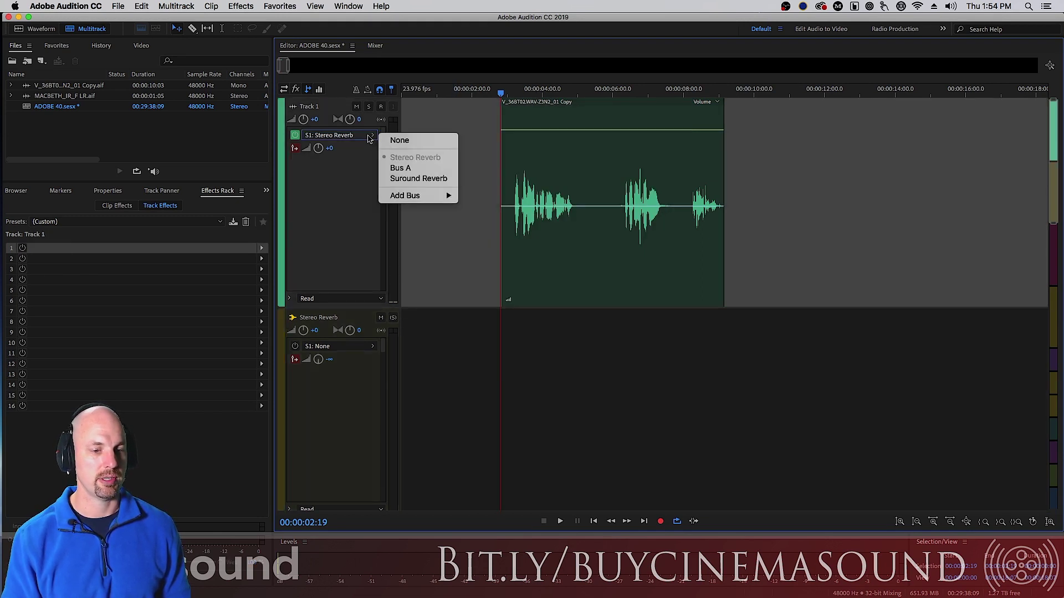
left_click(398, 114)
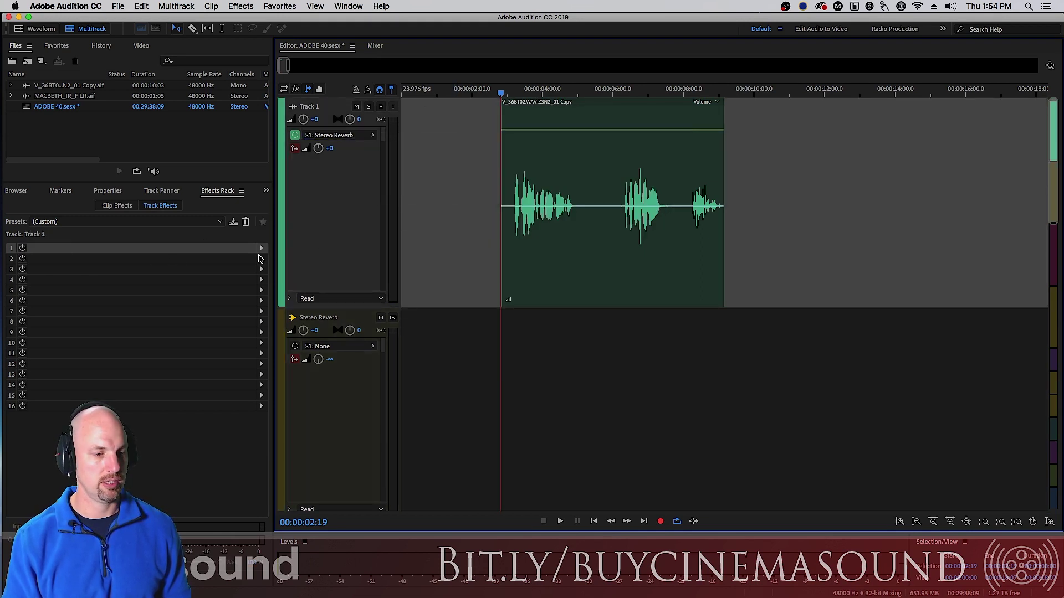
left_click(333, 405)
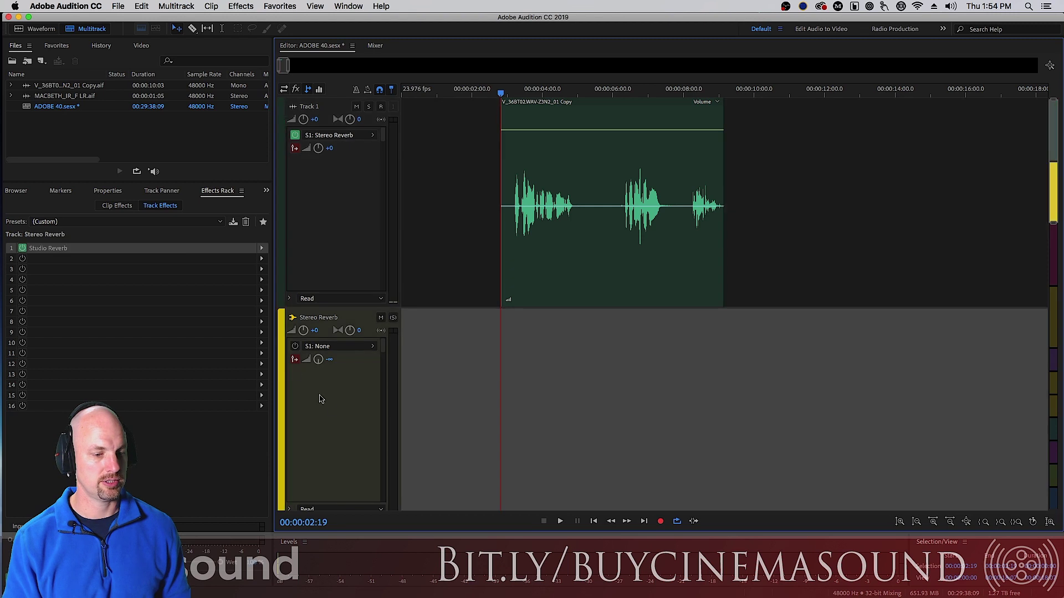
left_click(261, 248)
mouse_move(362, 339)
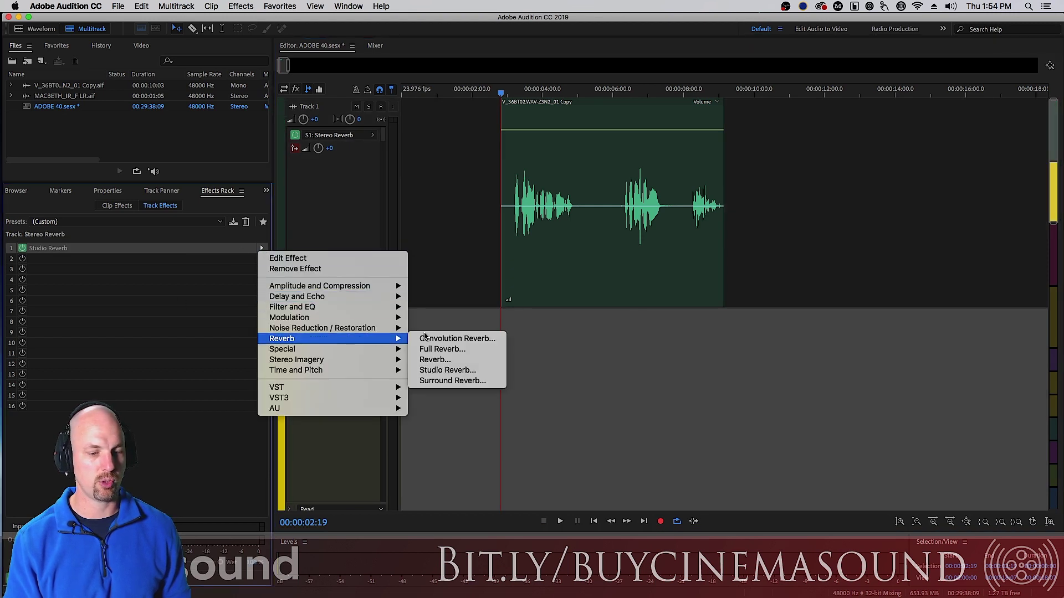
Load Full Reverb into the bus's first slot, move its window aside, and show header effect slots
left_click(477, 350)
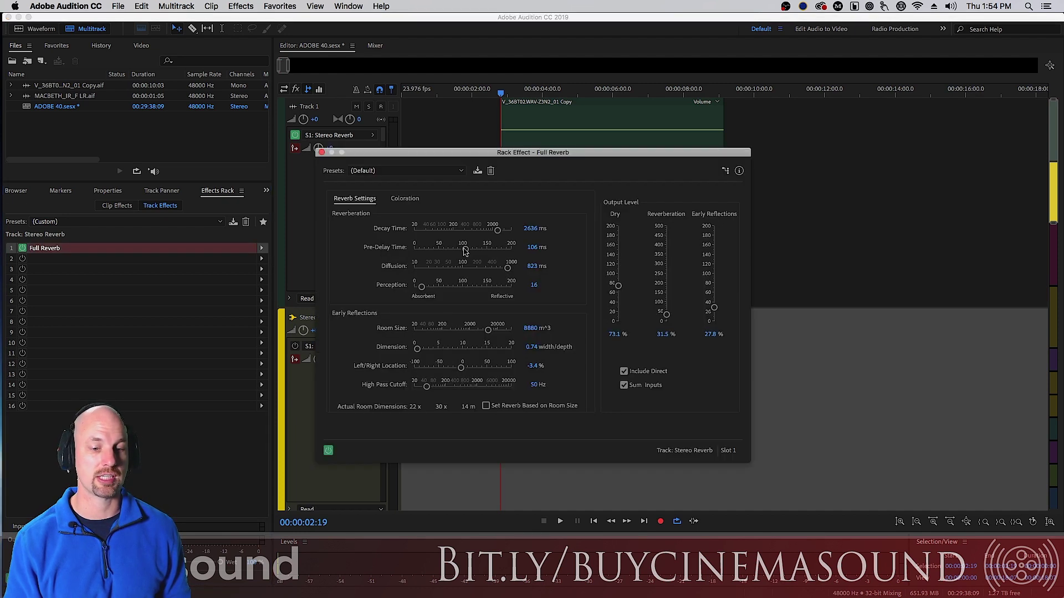
left_click_drag(524, 147, 665, 123)
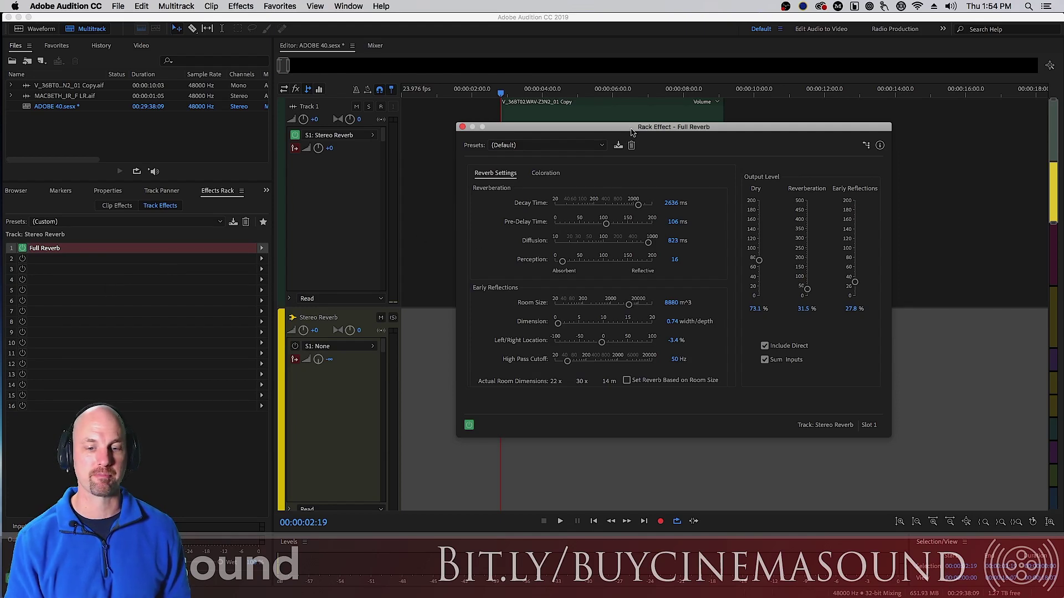
left_click_drag(632, 131, 625, 115)
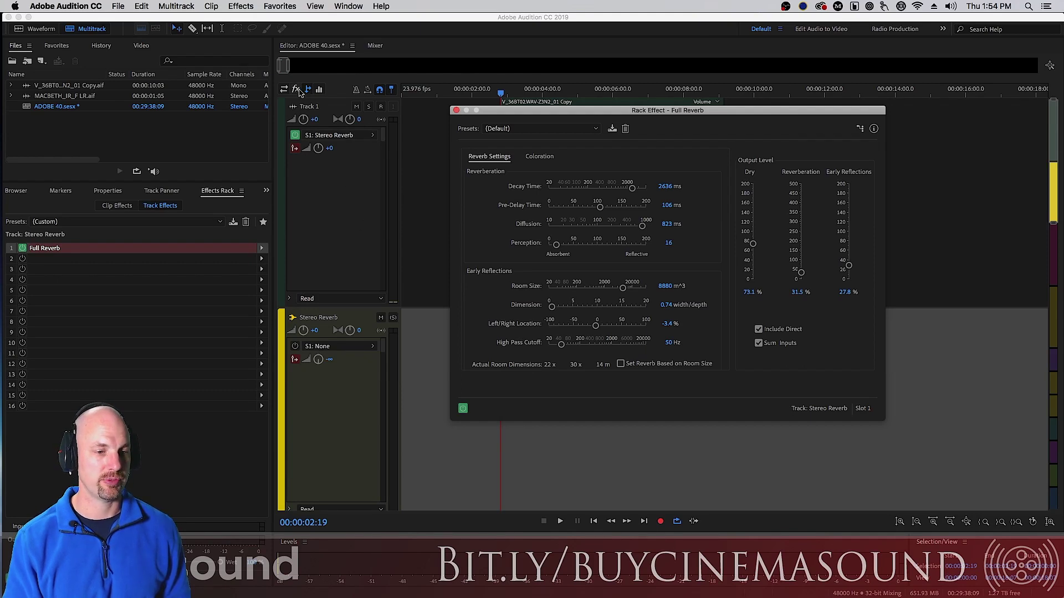
left_click(296, 89)
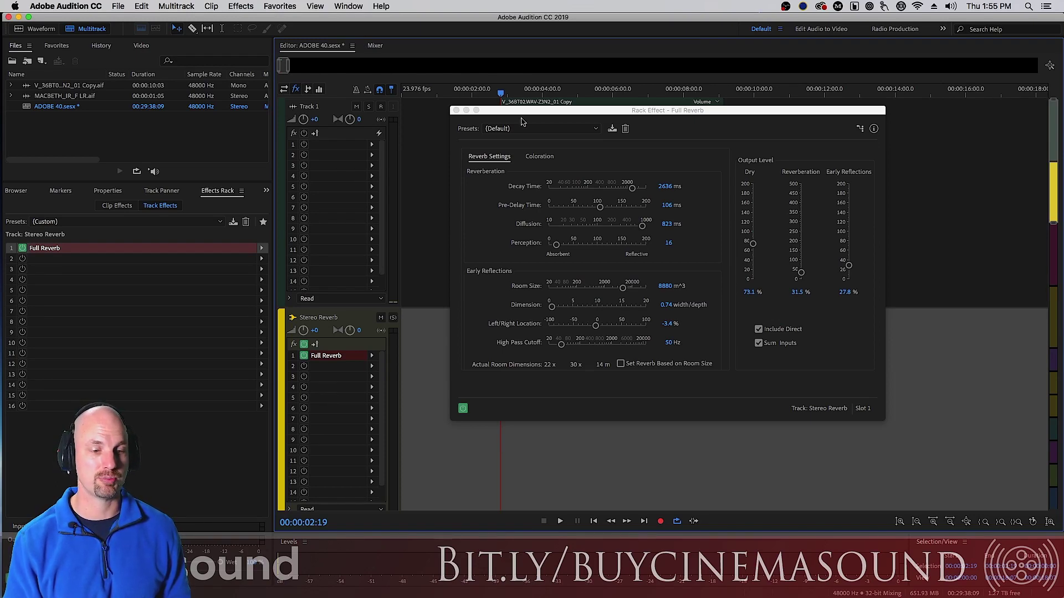
Add Full Reverb to the first effect slot of Track 1
left_click_drag(502, 110, 539, 185)
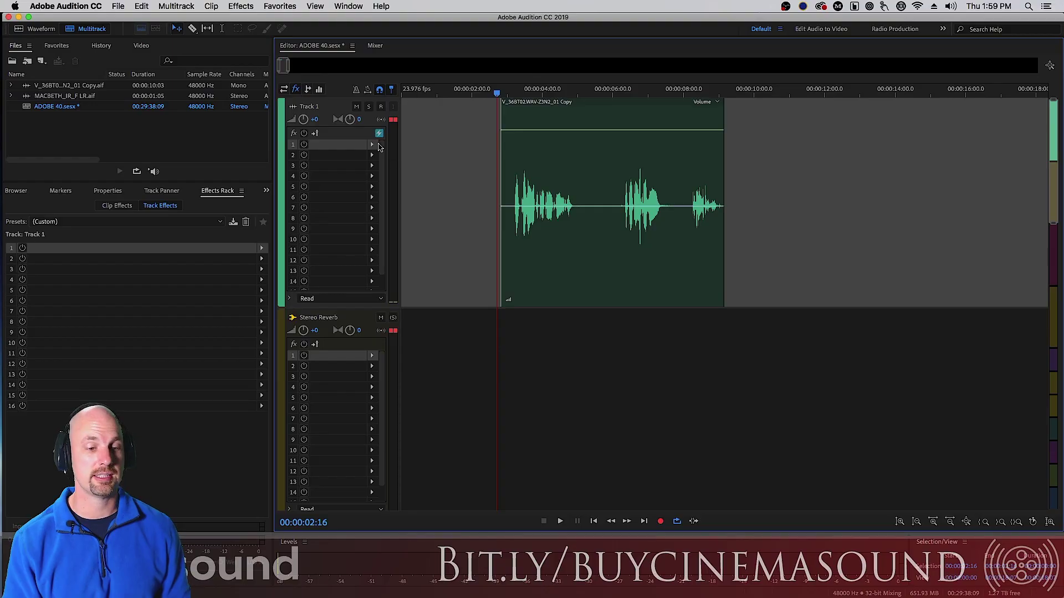
left_click(372, 144)
mouse_move(475, 238)
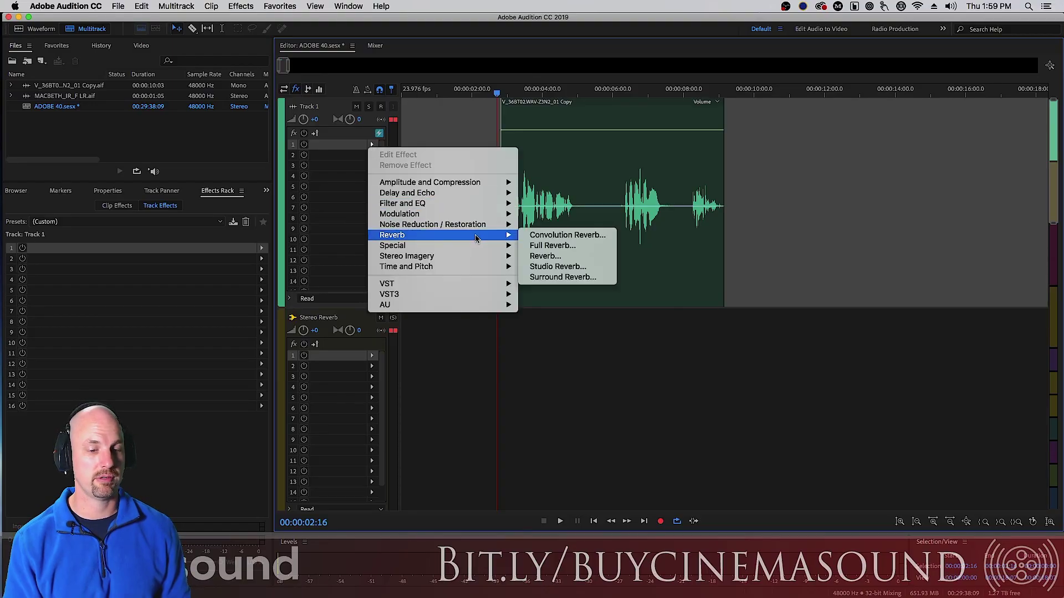
left_click(568, 246)
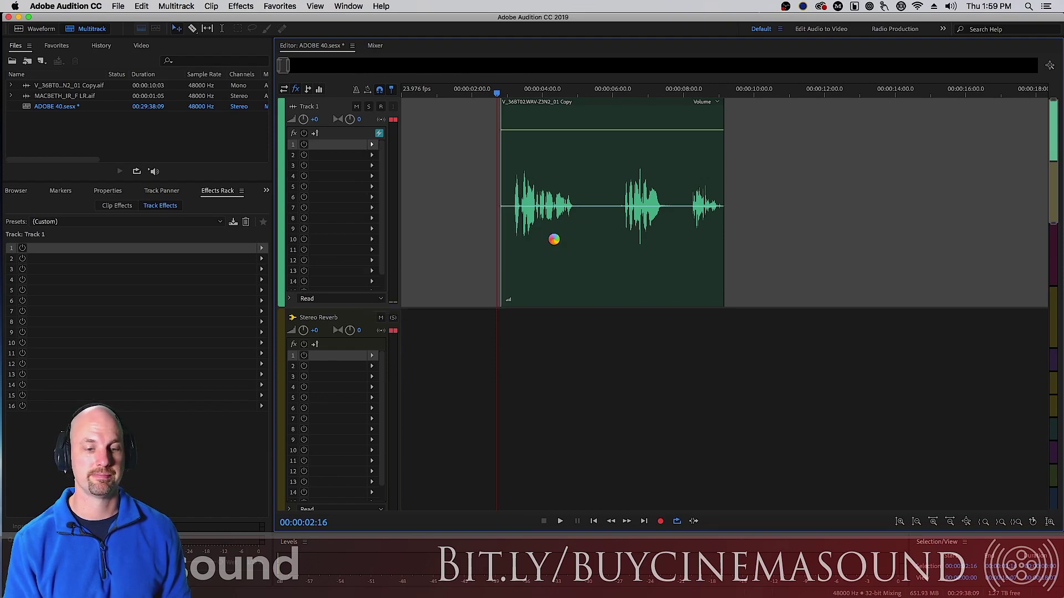
Look through the Full Reverb presets, keep the default, and inspect the Coloration EQ curve
left_click_drag(486, 159, 301, 159)
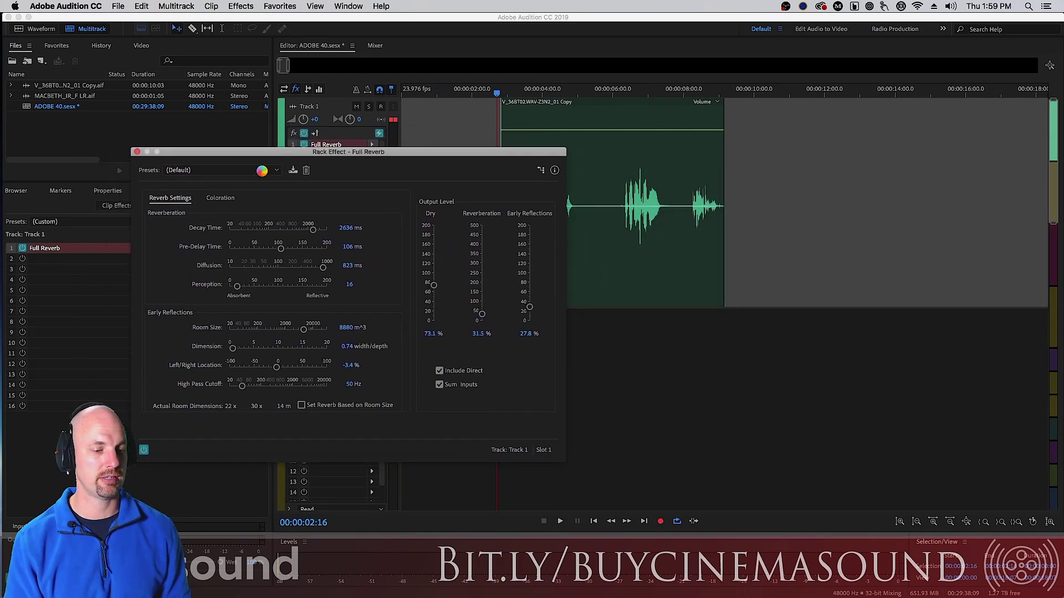
left_click(264, 170)
left_click(265, 173)
left_click(265, 173)
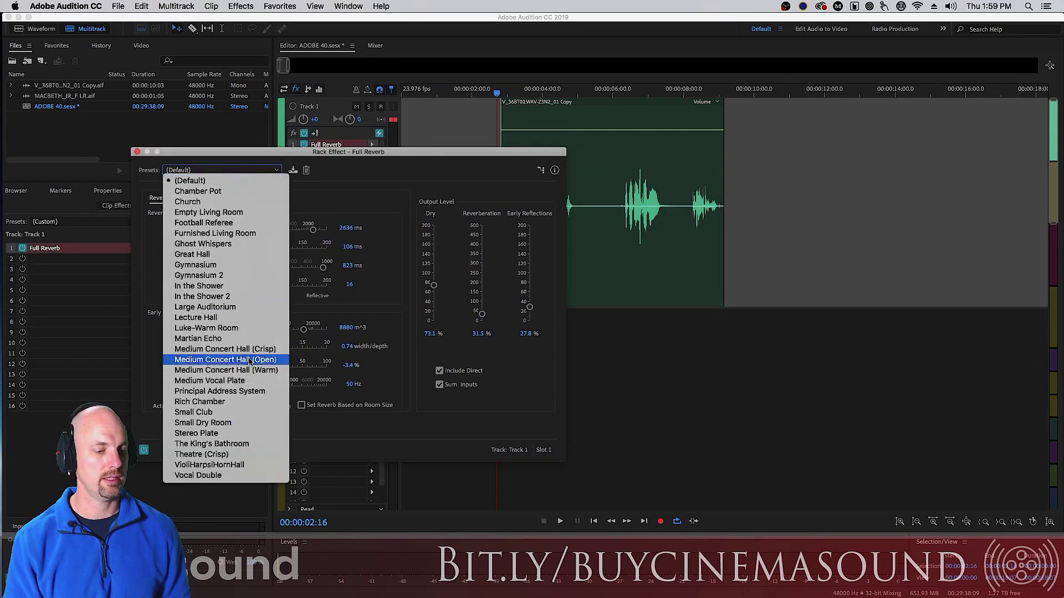
key("Escape")
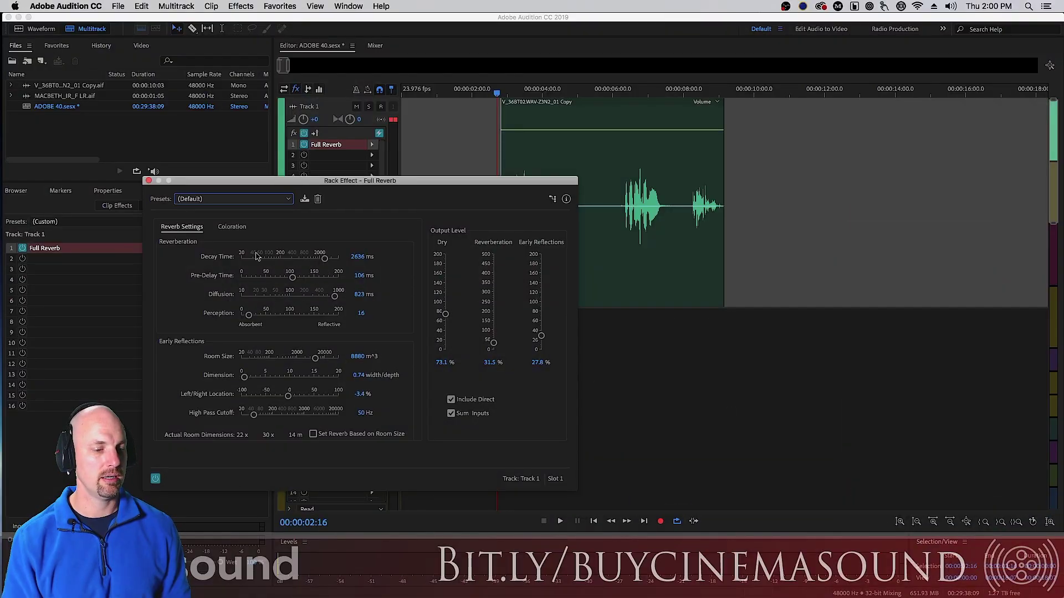
left_click(233, 229)
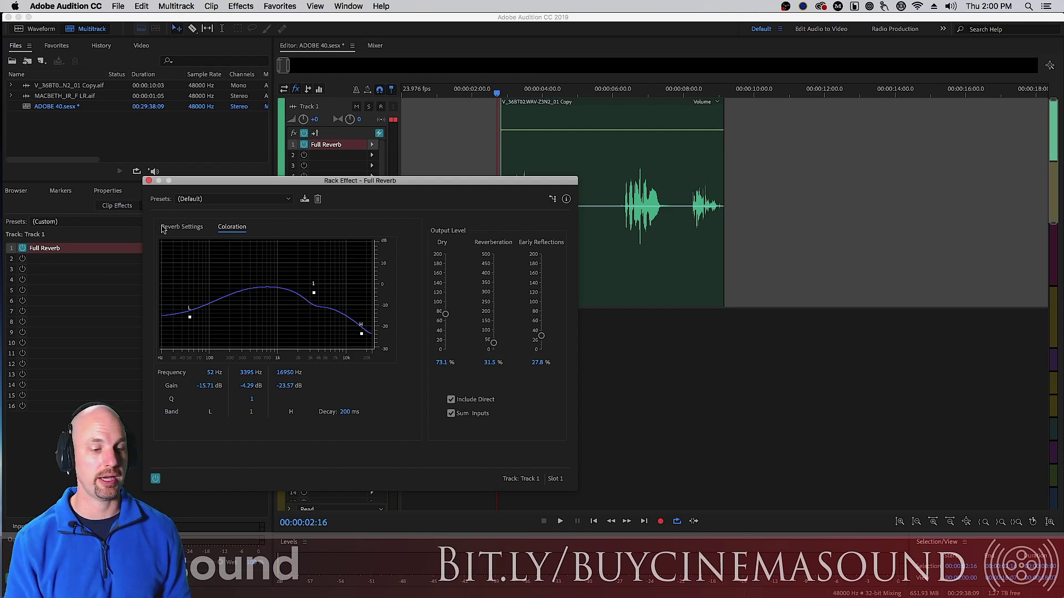
left_click(183, 227)
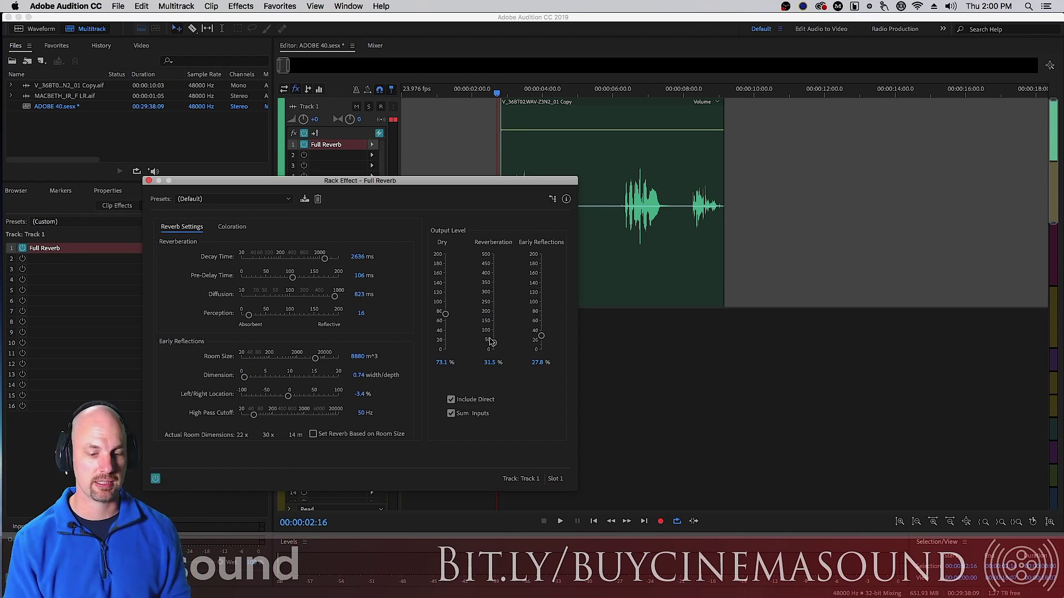
Set the Full Reverb's Reverberation output level to 84%
left_click_drag(491, 340, 494, 330)
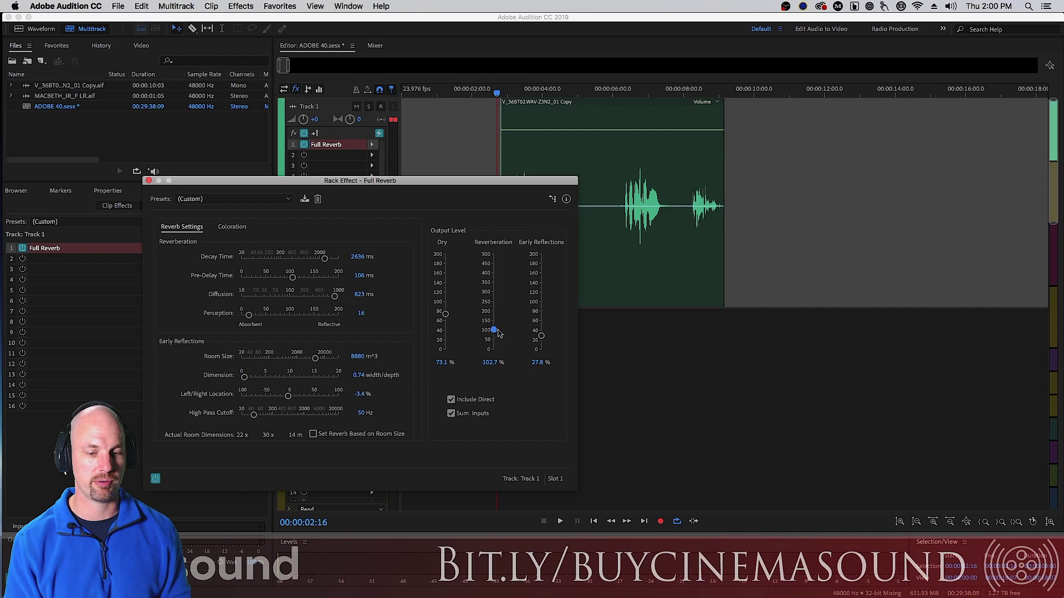
left_click_drag(498, 333, 494, 333)
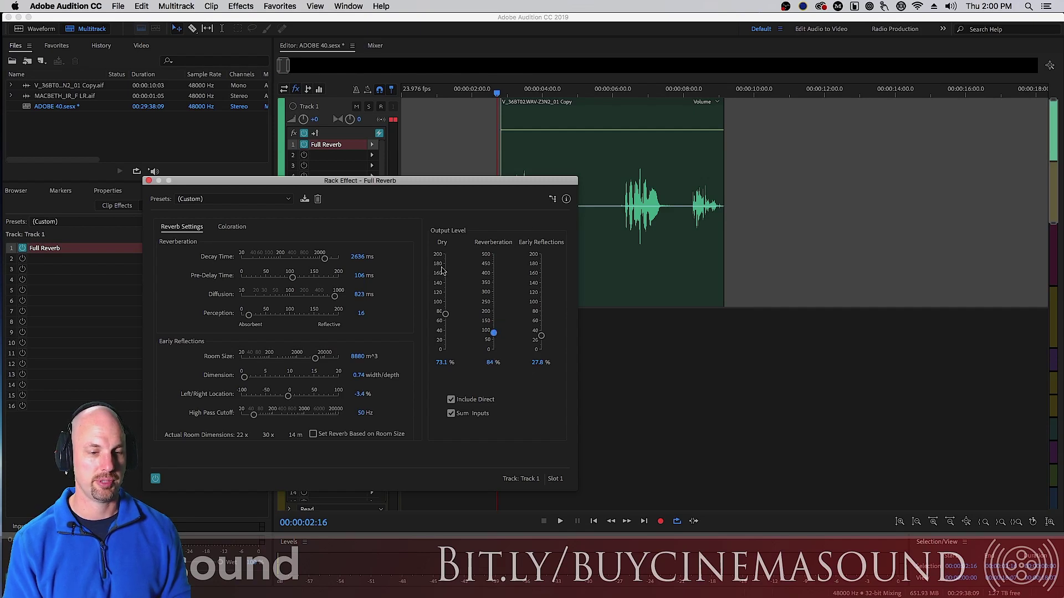
left_click(293, 108)
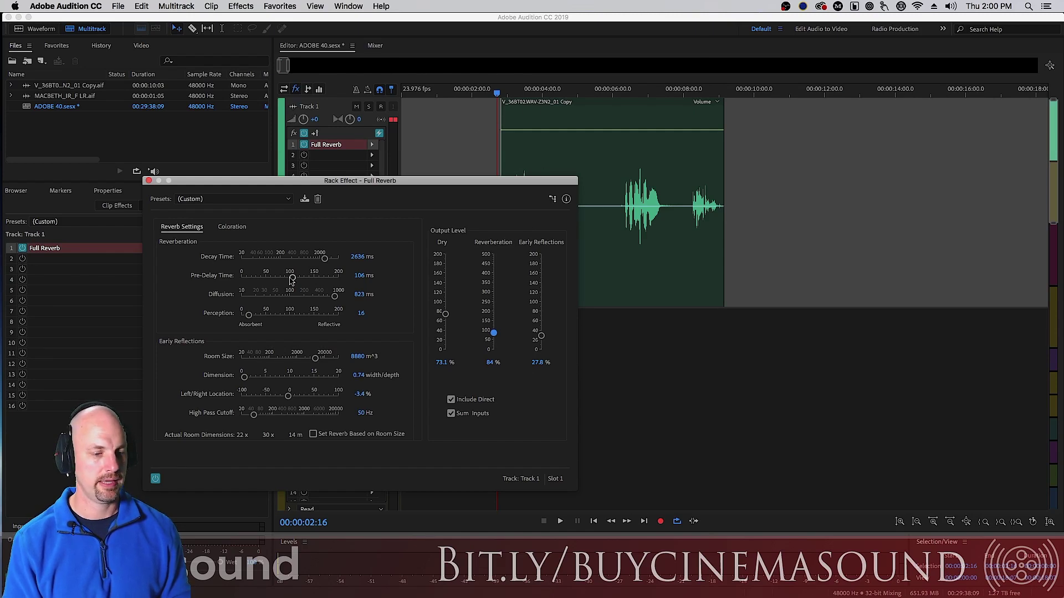
Play the dialogue with Full Reverb pre-delay at 200 ms, then again at 0 ms
left_click_drag(262, 278, 349, 285)
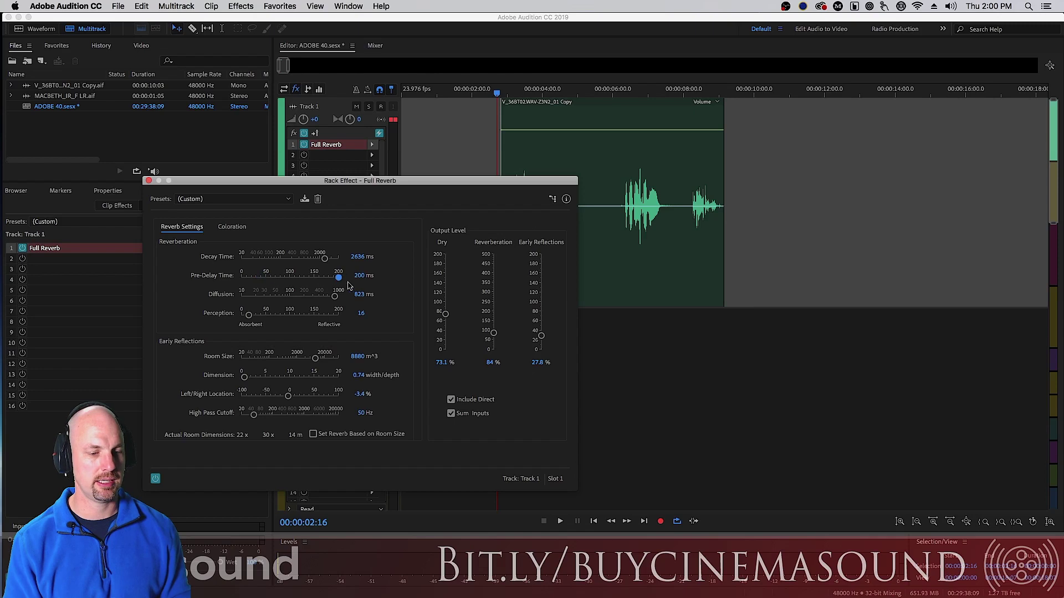
key("space")
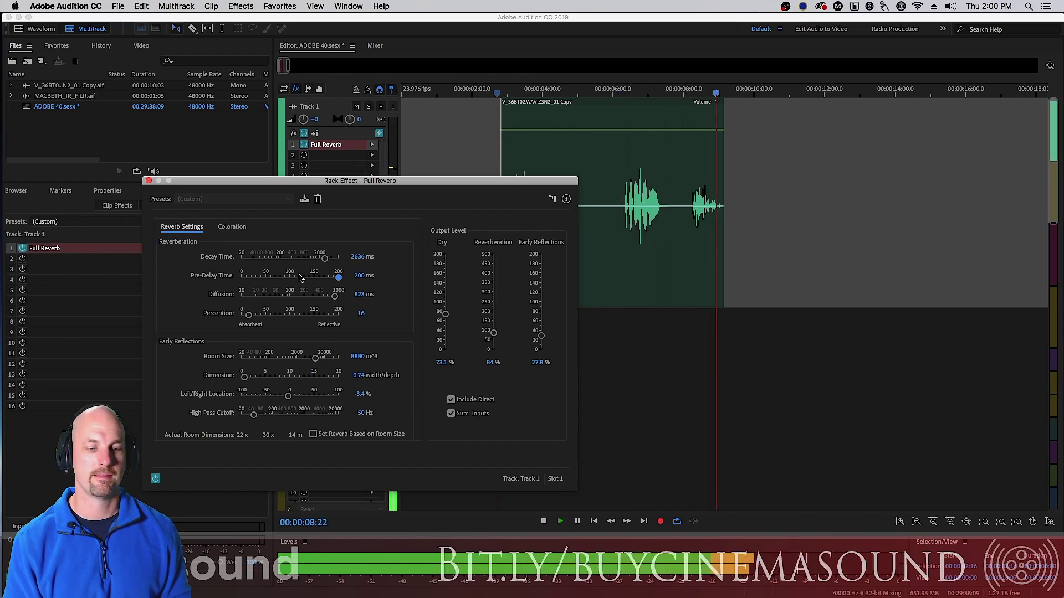
key("space")
left_click_drag(337, 279, 217, 282)
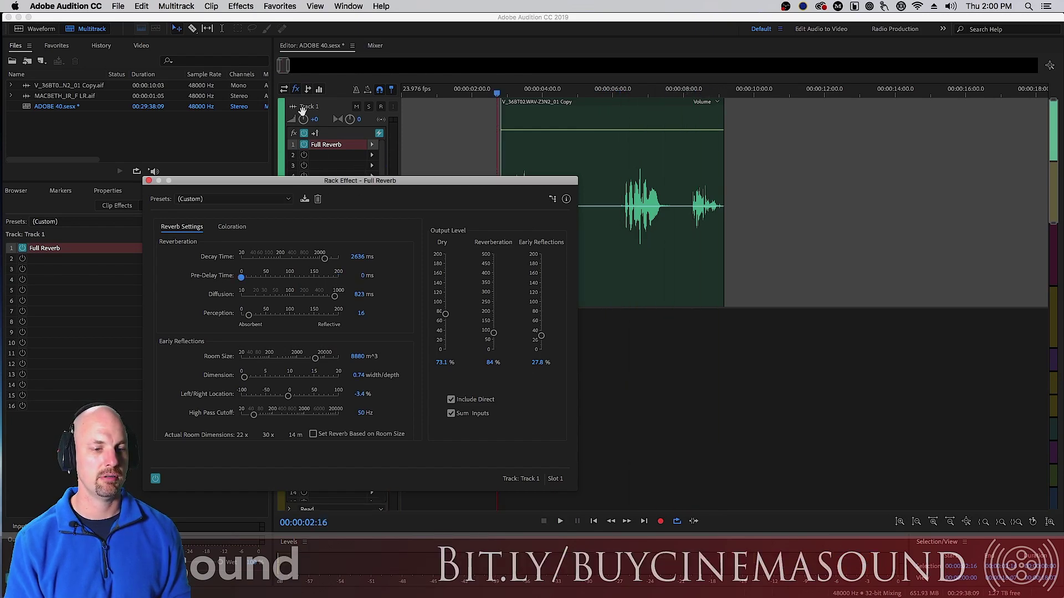
key("space")
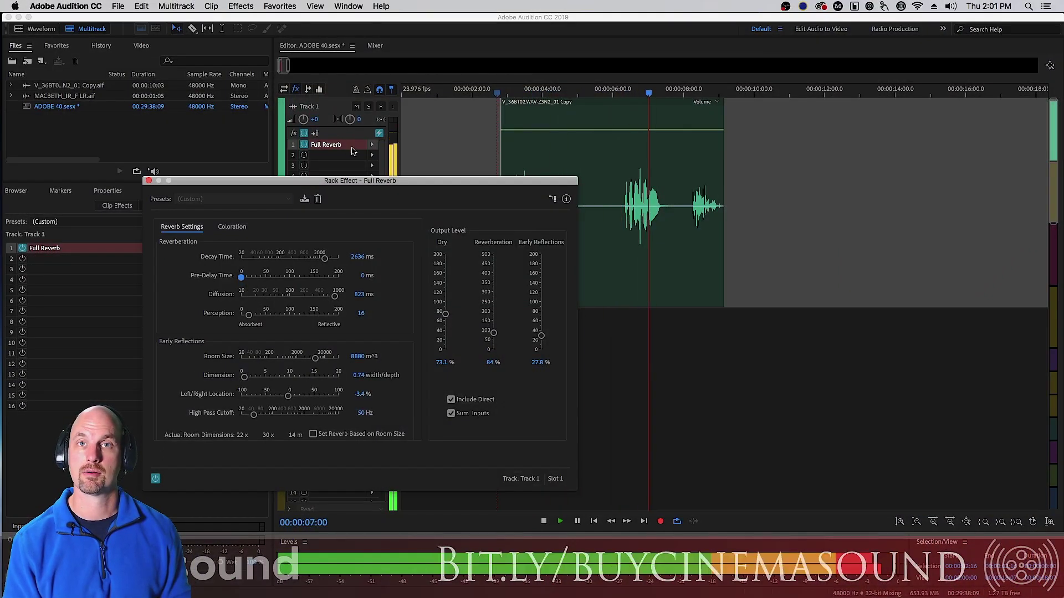
key("space")
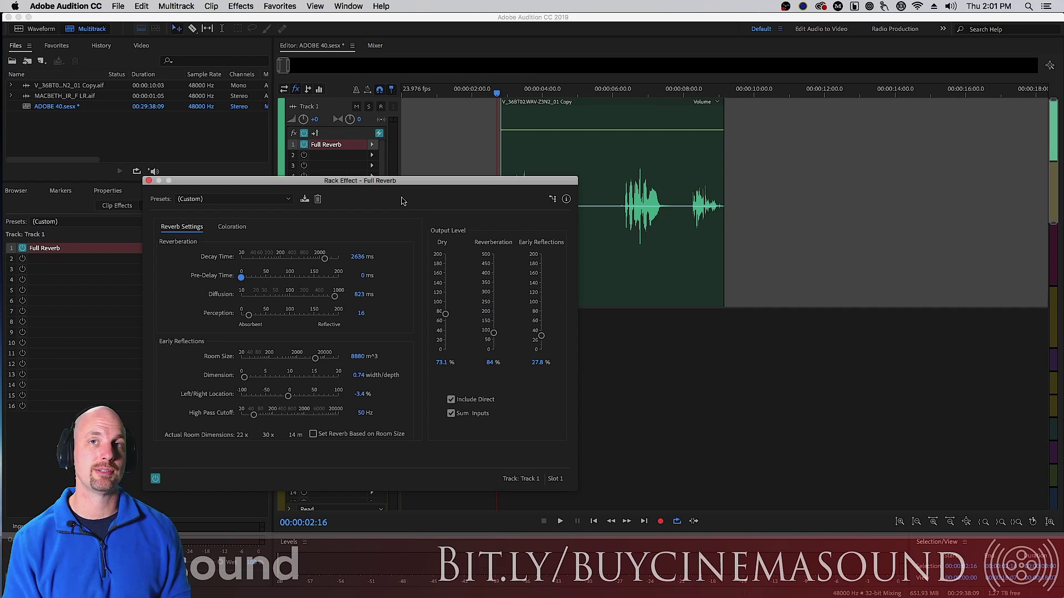
Set pre-delay to 47.5 ms and raise Diffusion to its 1000 ms maximum
left_click_drag(239, 278, 263, 278)
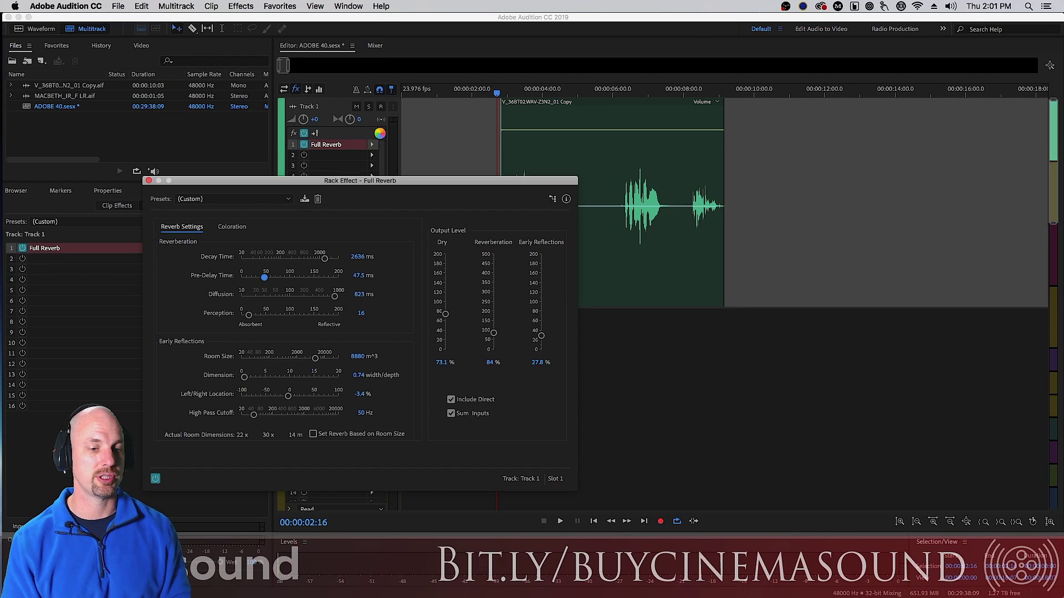
left_click(379, 134)
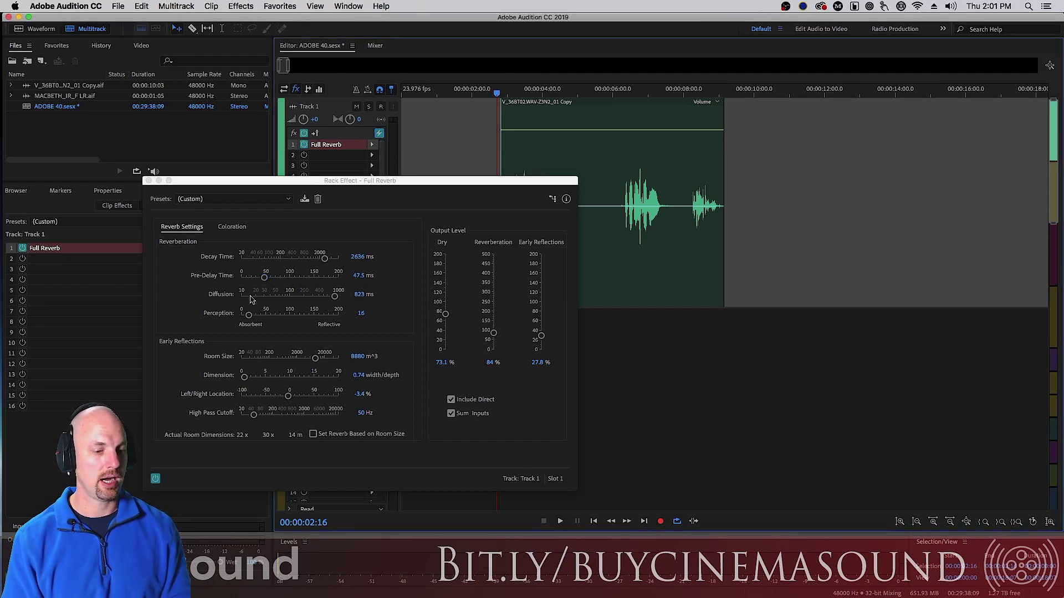
mouse_move(335, 299)
left_mouse_down()
mouse_move(245, 300)
mouse_move(349, 311)
left_mouse_up()
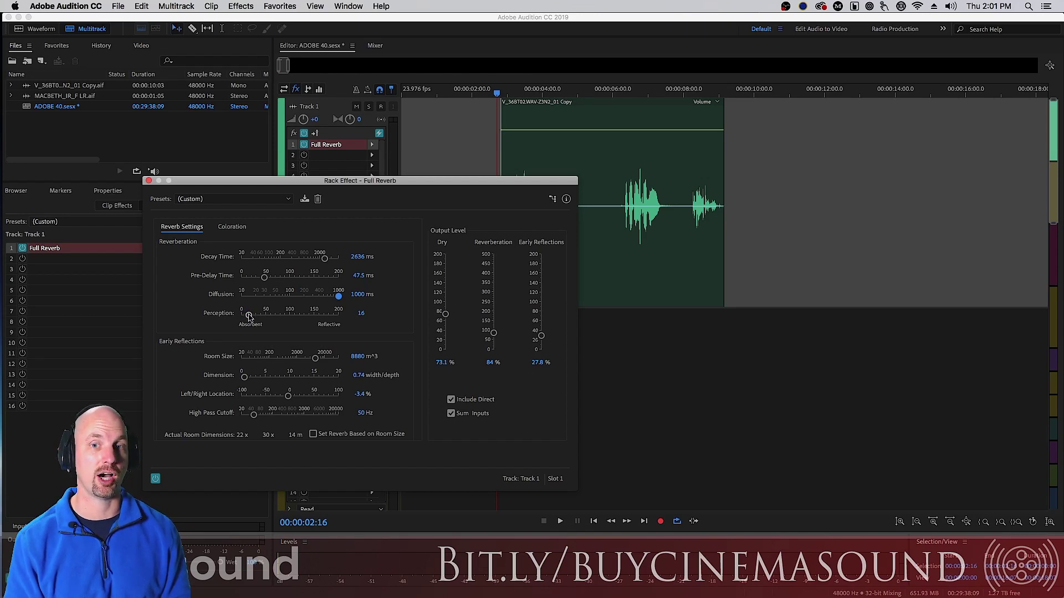
Play the dialogue with Full Reverb Perception at 200, then at 0, leaving it at 0
left_click_drag(250, 315, 374, 346)
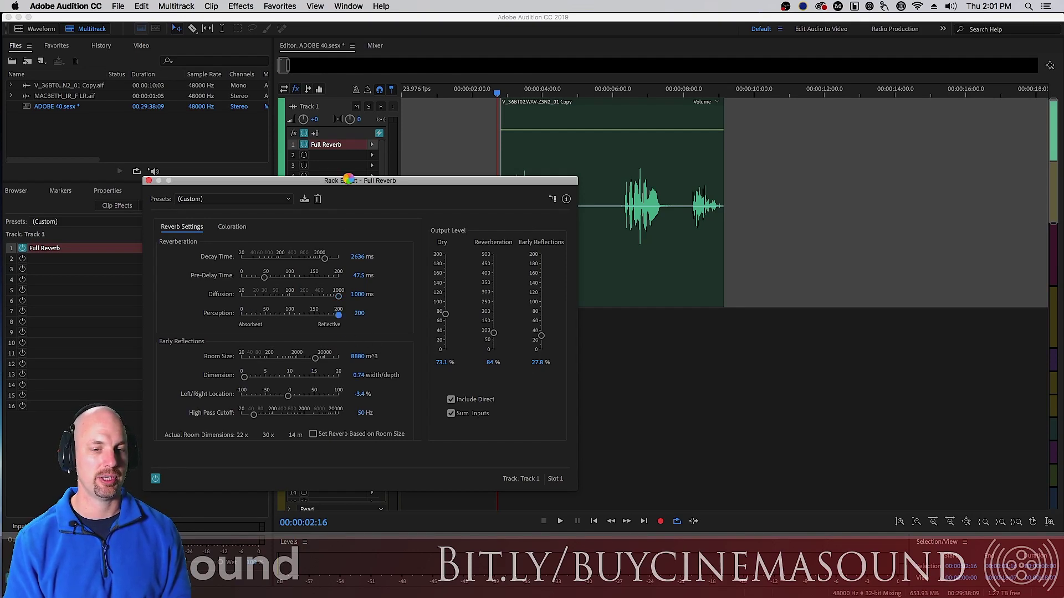
key("space")
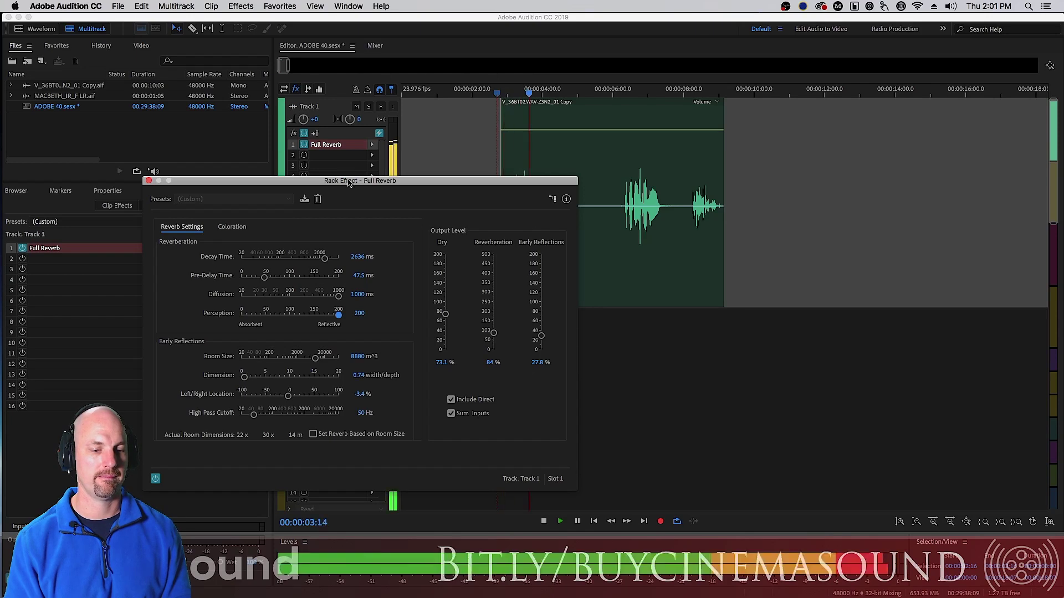
key("space")
left_click_drag(339, 315, 220, 312)
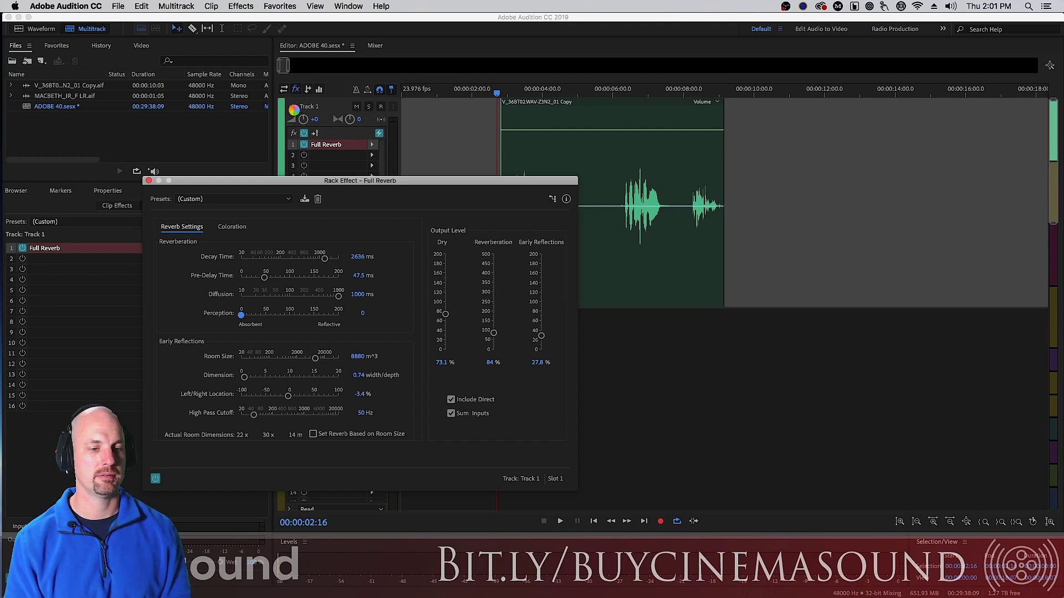
key("space")
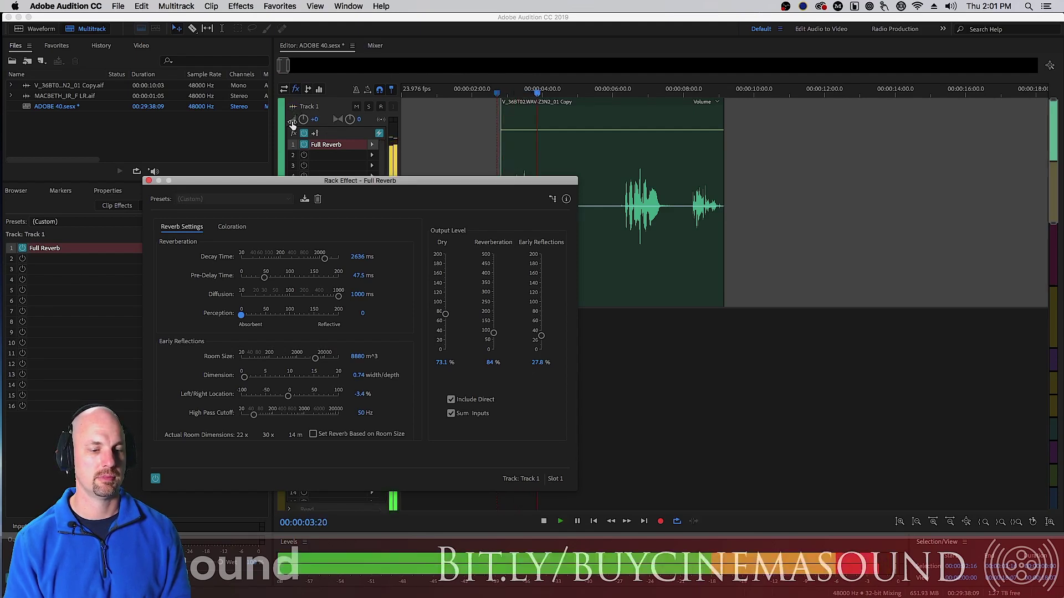
key("space")
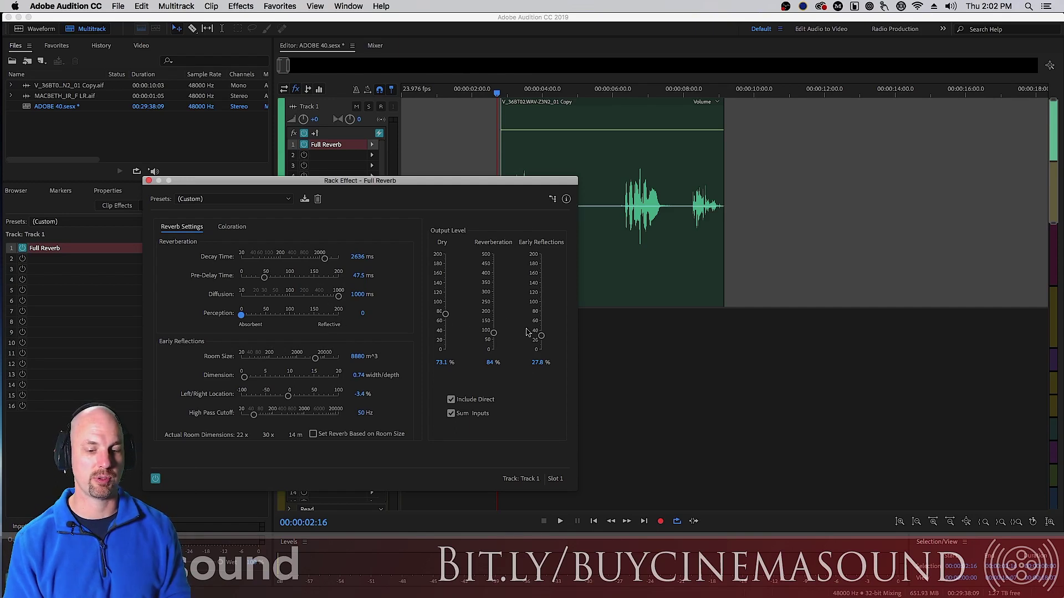
Set Early Reflections to 83.2%, base reverb on room size, shrink the room to 72 m³, and audition it
left_click_drag(542, 338, 494, 341)
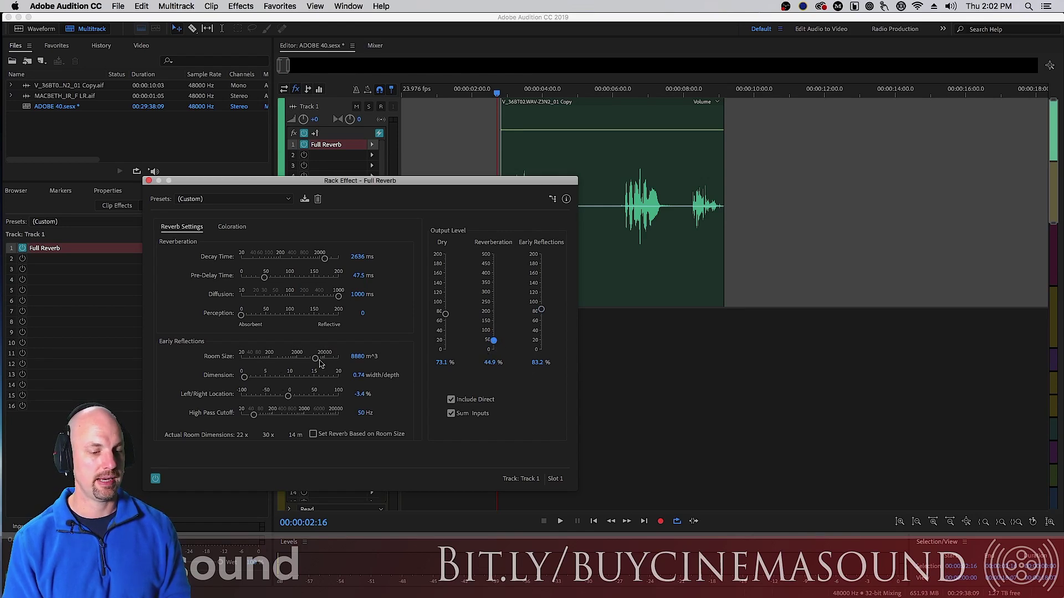
left_click_drag(317, 359, 315, 359)
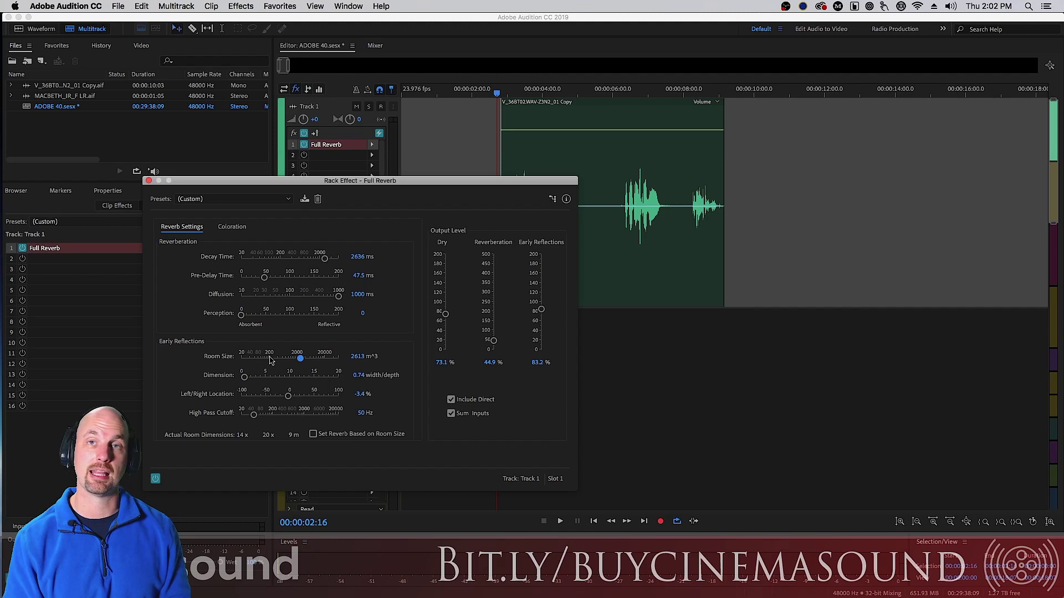
left_click(313, 434)
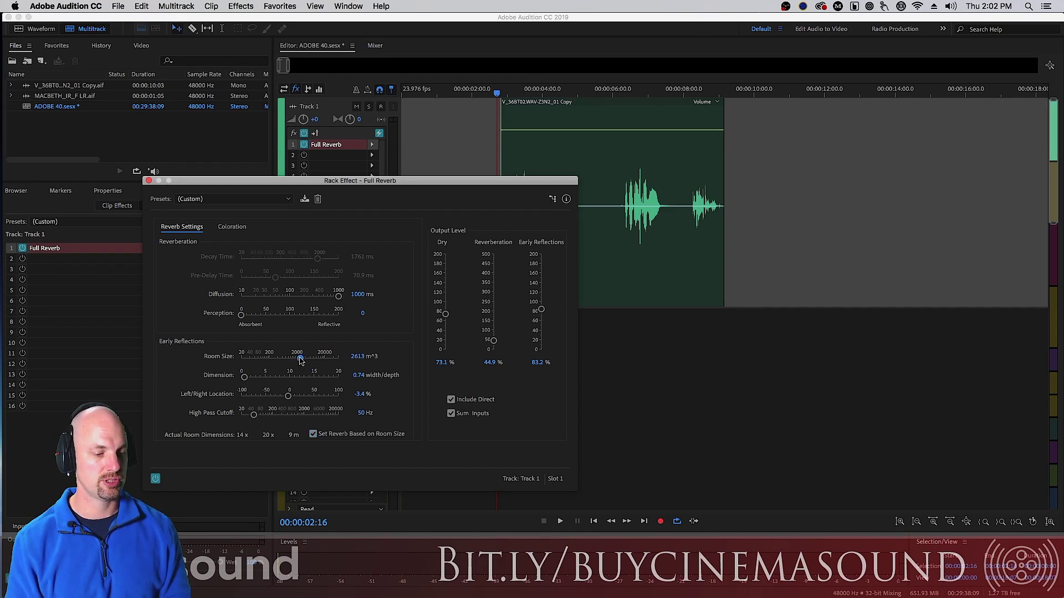
left_click_drag(300, 358, 256, 358)
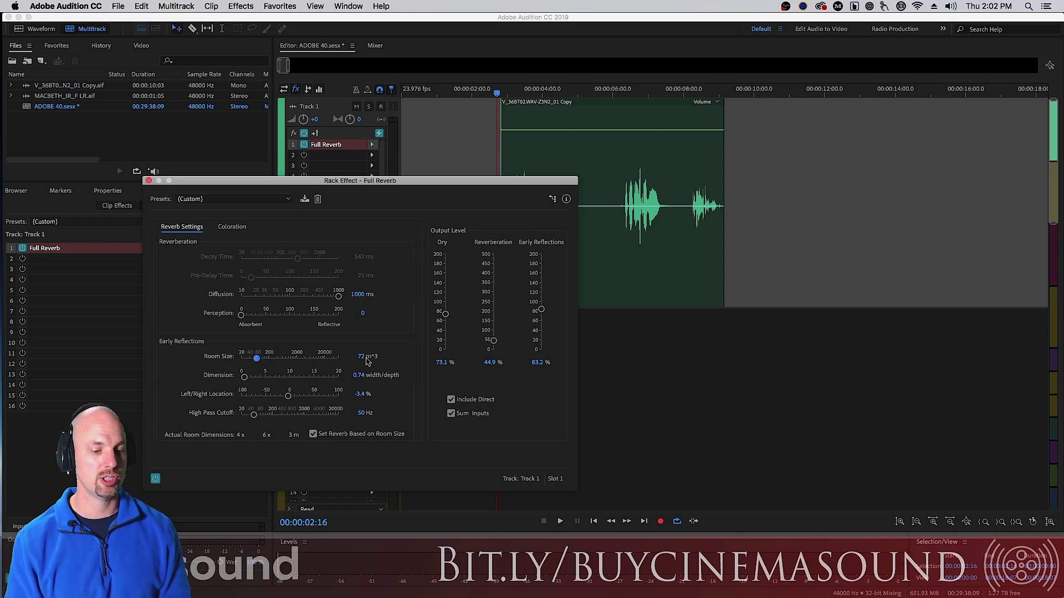
key("space")
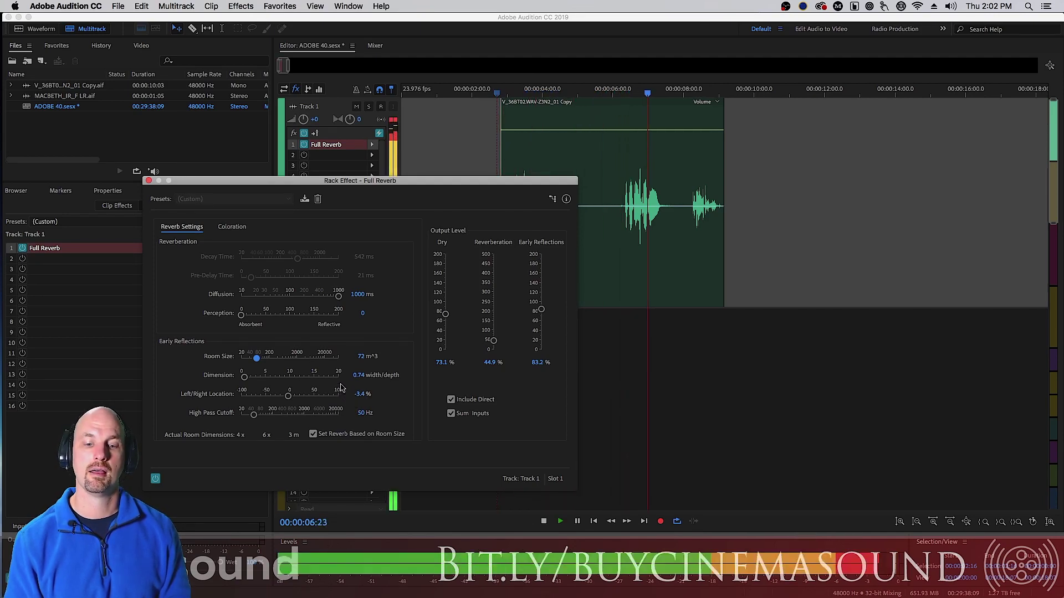
key("space")
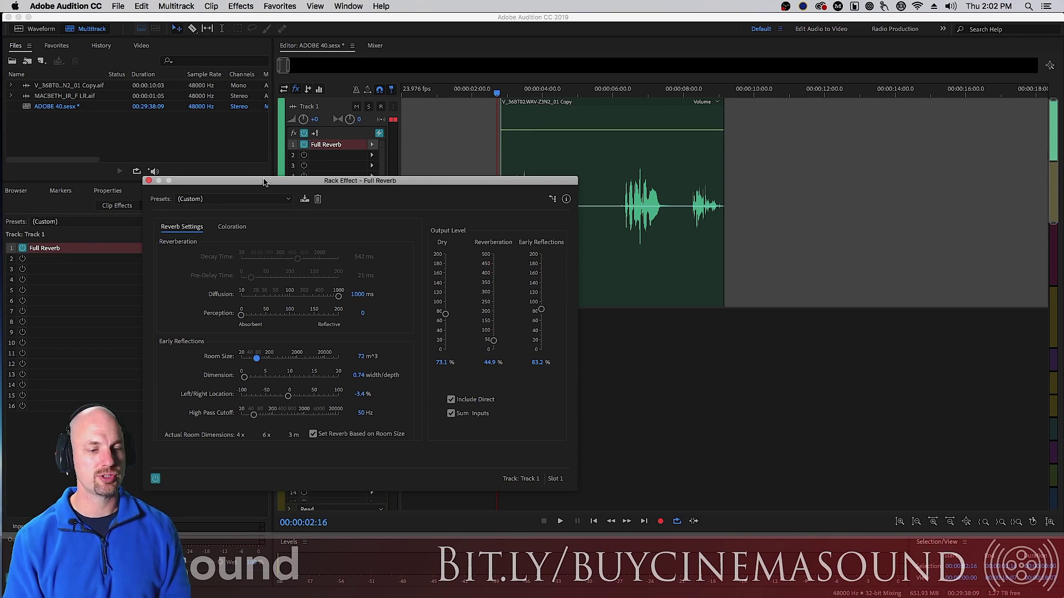
left_click_drag(264, 182, 300, 188)
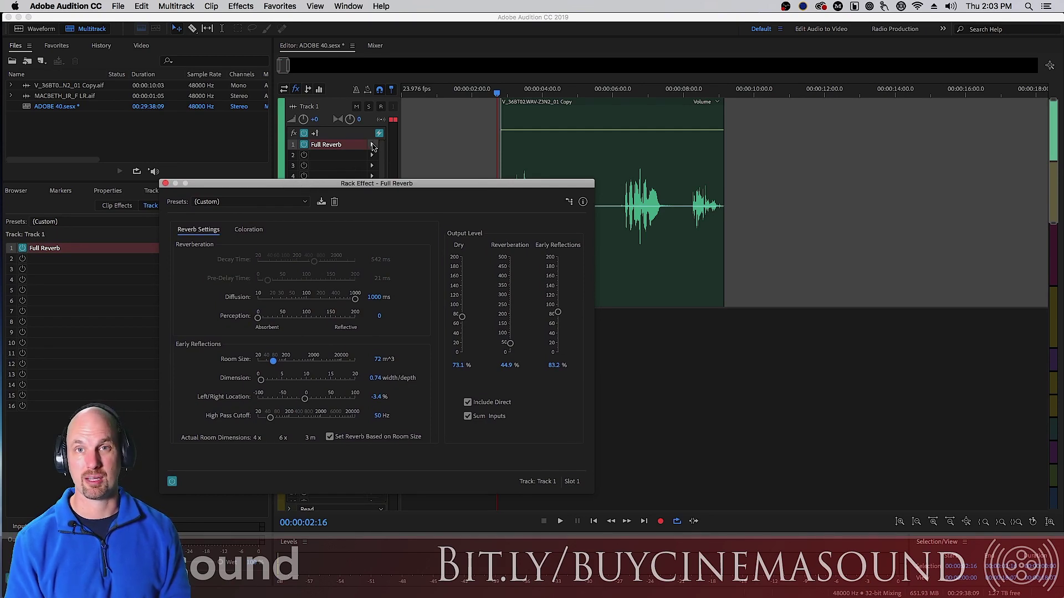
left_click(372, 145)
Swap Track 1's Full Reverb for the standard Reverb at defaults and play the dialogue
mouse_move(477, 198)
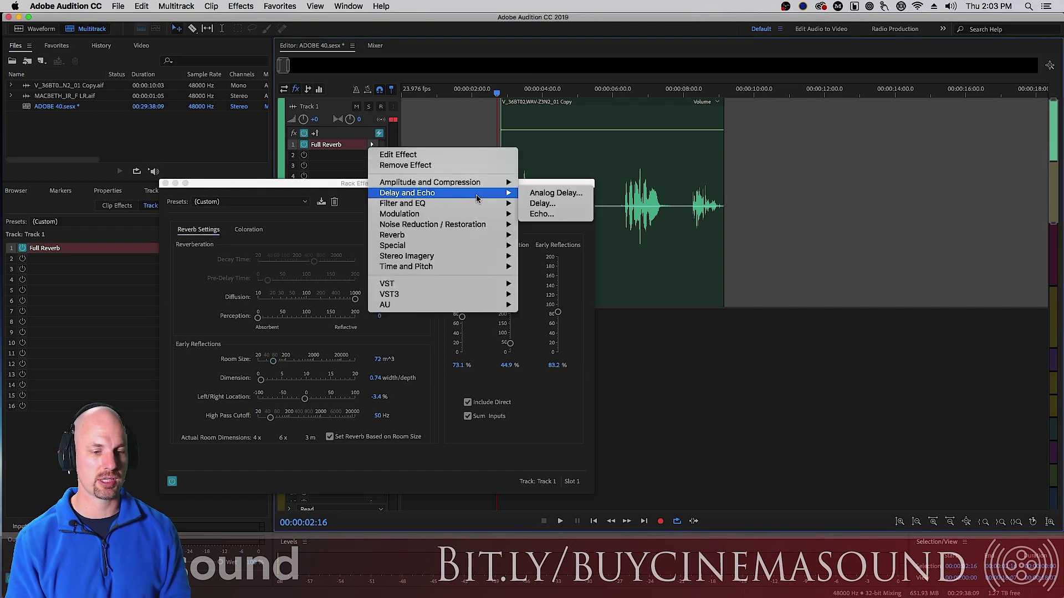
mouse_move(493, 236)
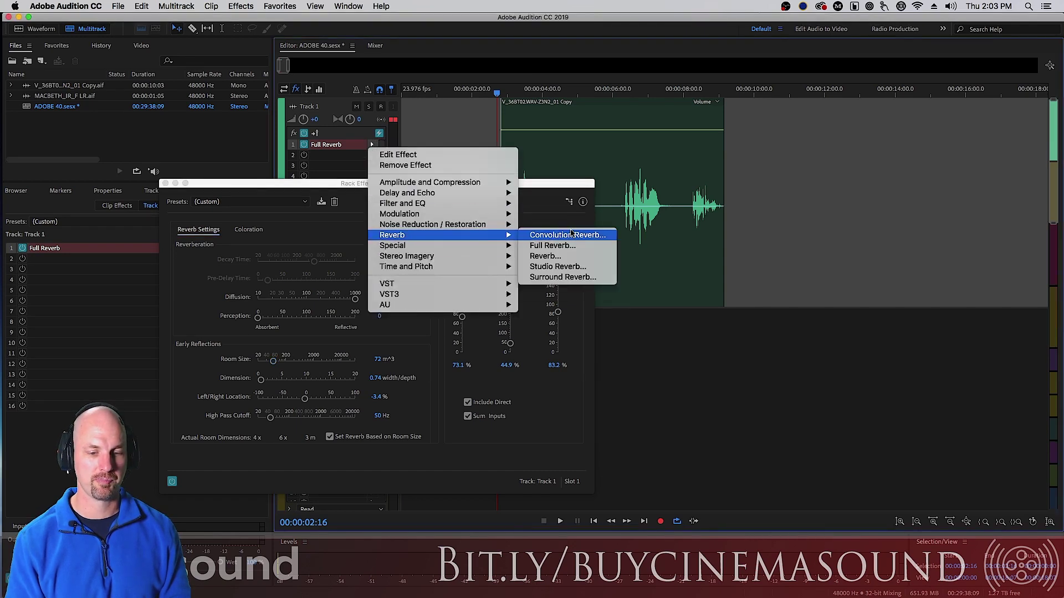
left_click(591, 257)
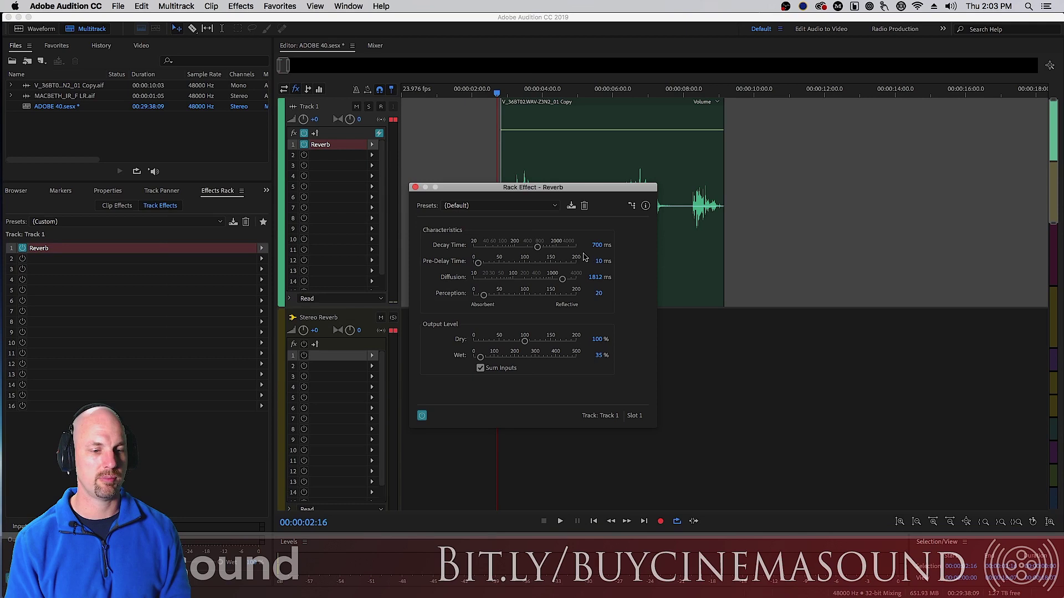
left_click_drag(478, 193, 313, 204)
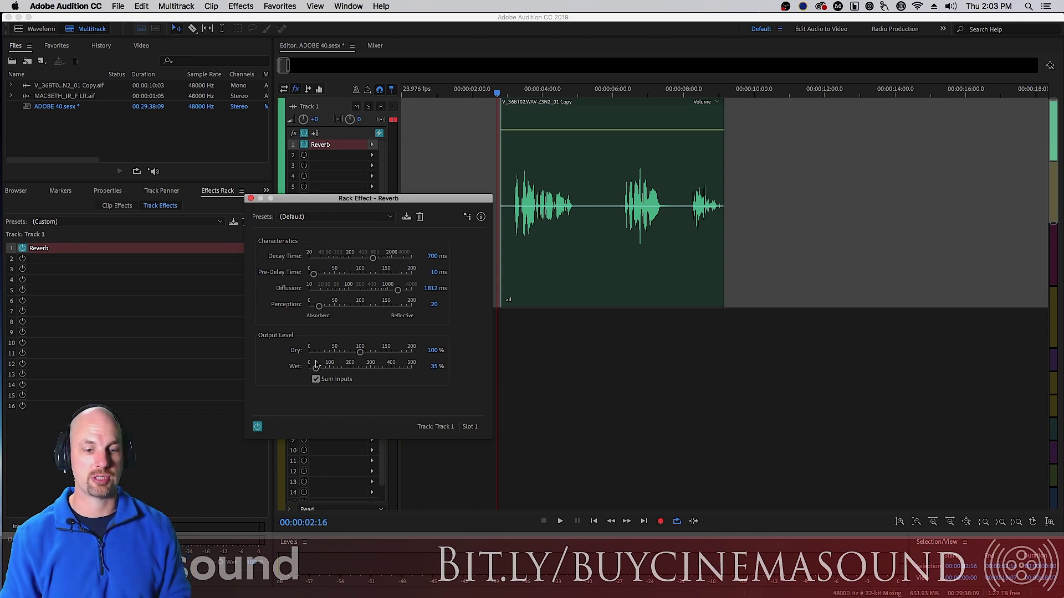
key("space")
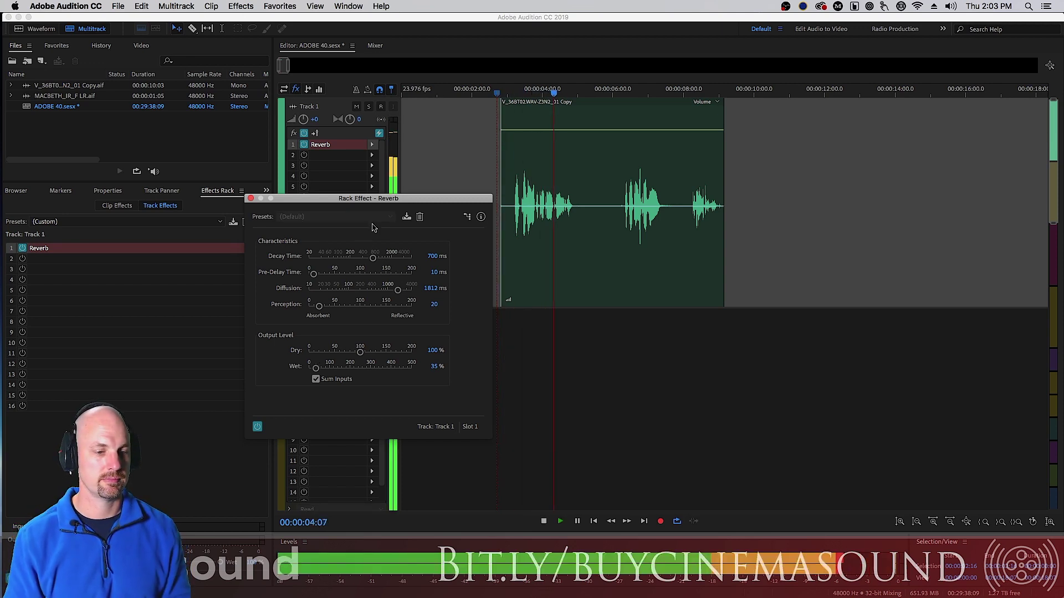
Apply the Pumping Reverb preset to the Reverb and audition the dialogue
key("space")
left_click(368, 216)
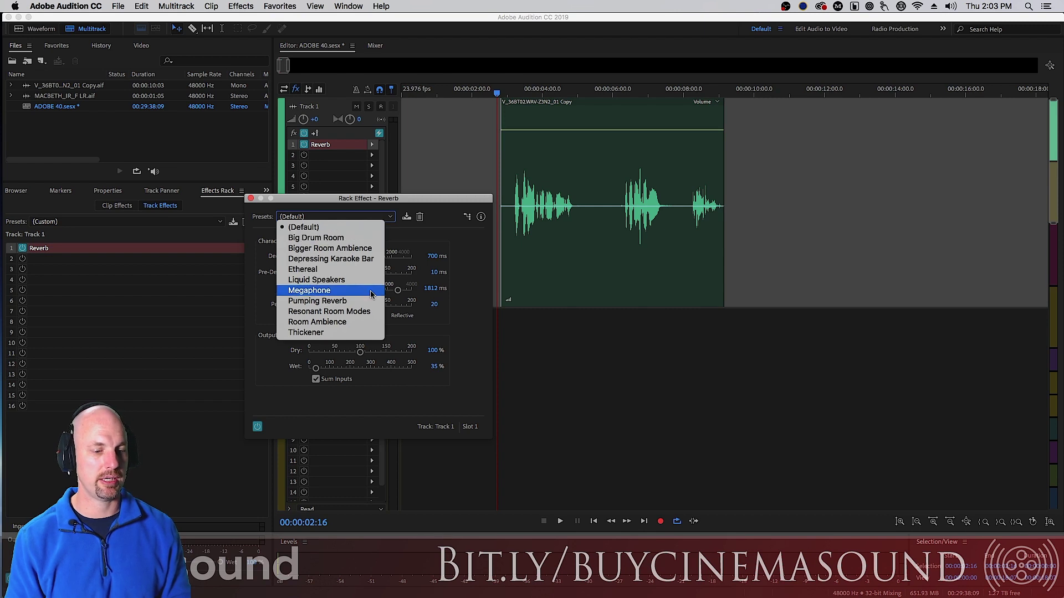
left_click(369, 301)
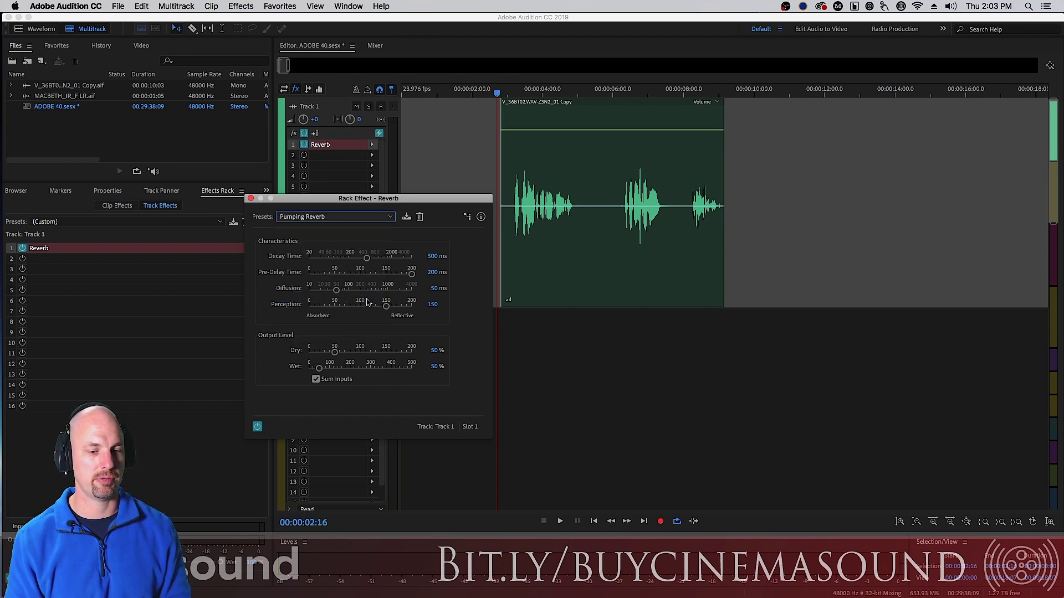
key("space")
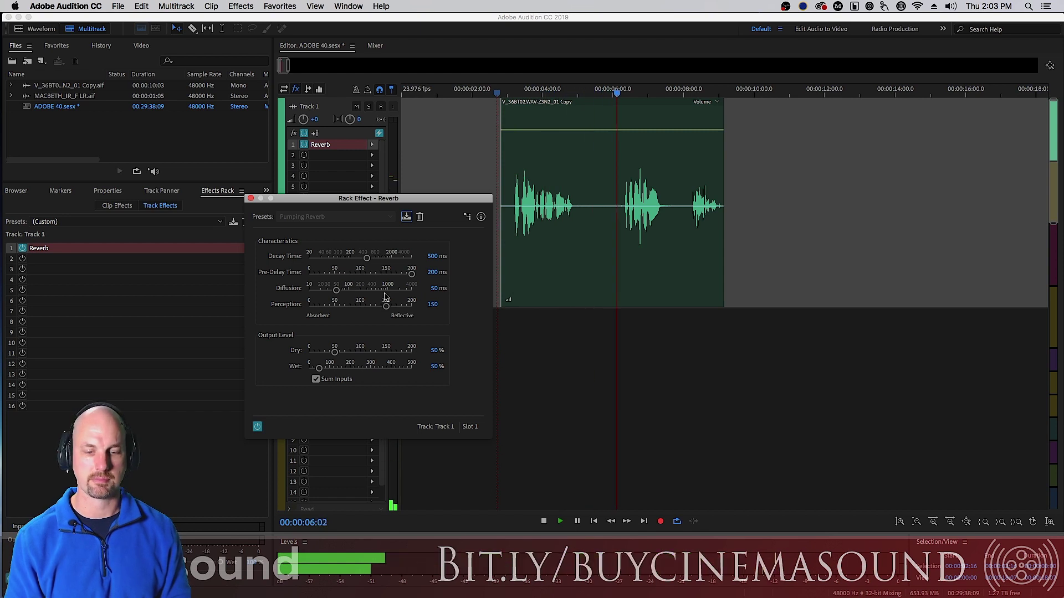
key("space")
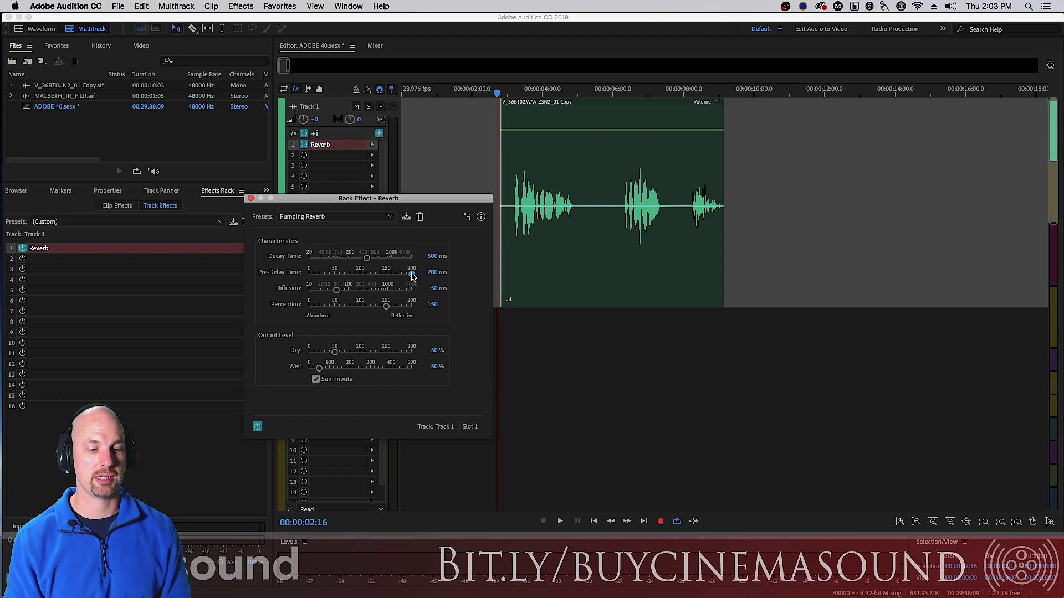
Set Reverb pre-delay to 0 ms and decay to 3229 ms, auditioning each change
left_click_drag(412, 276, 280, 288)
key("space")
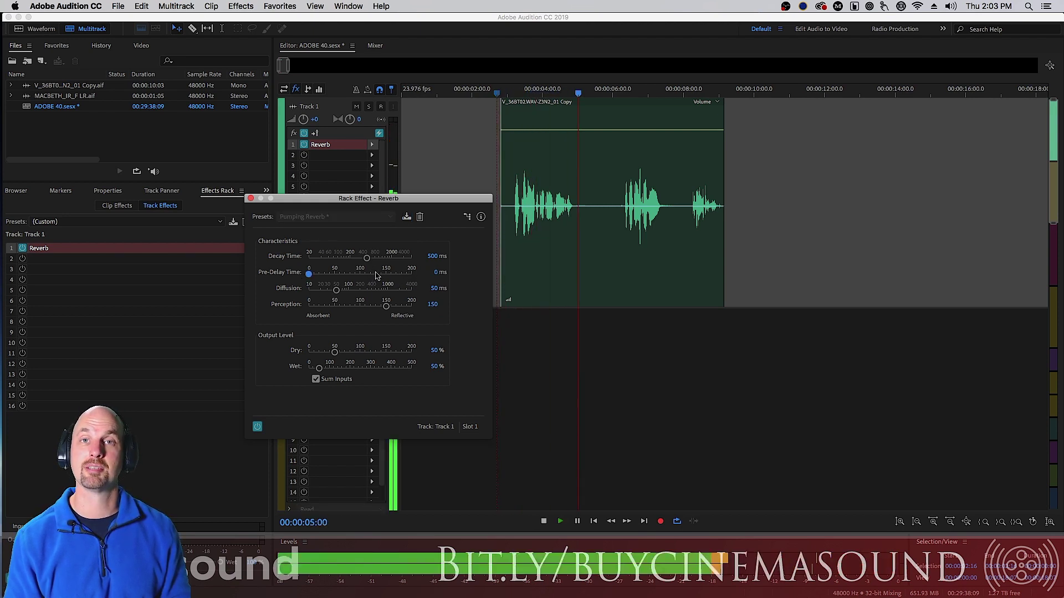
key("space")
left_click_drag(367, 258, 402, 260)
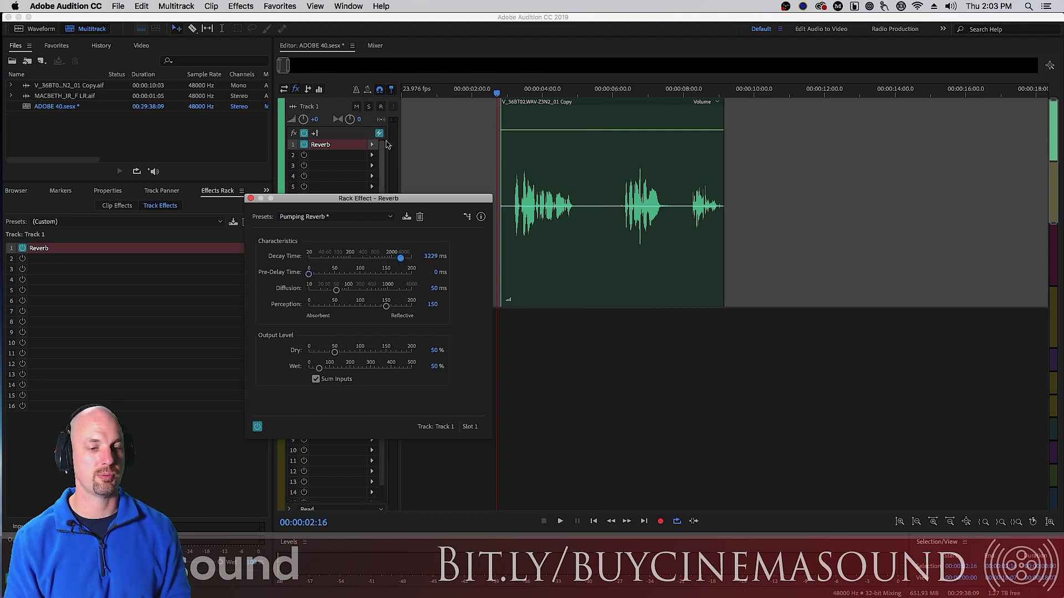
key("space")
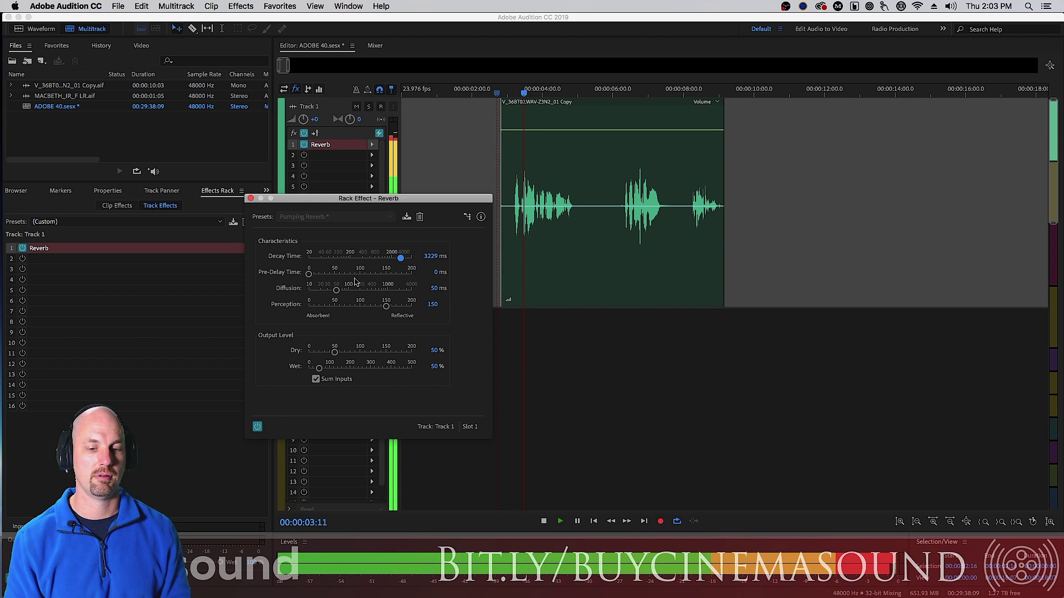
key("space")
Replace Track 1's Reverb with Studio Reverb at its Default settings
left_click(747, 144)
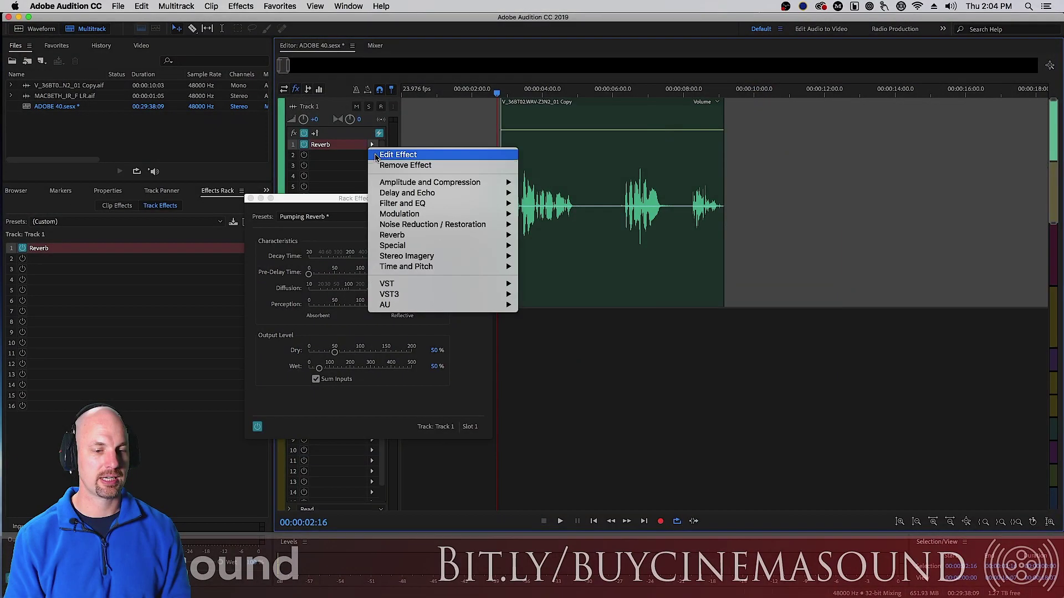
mouse_move(853, 235)
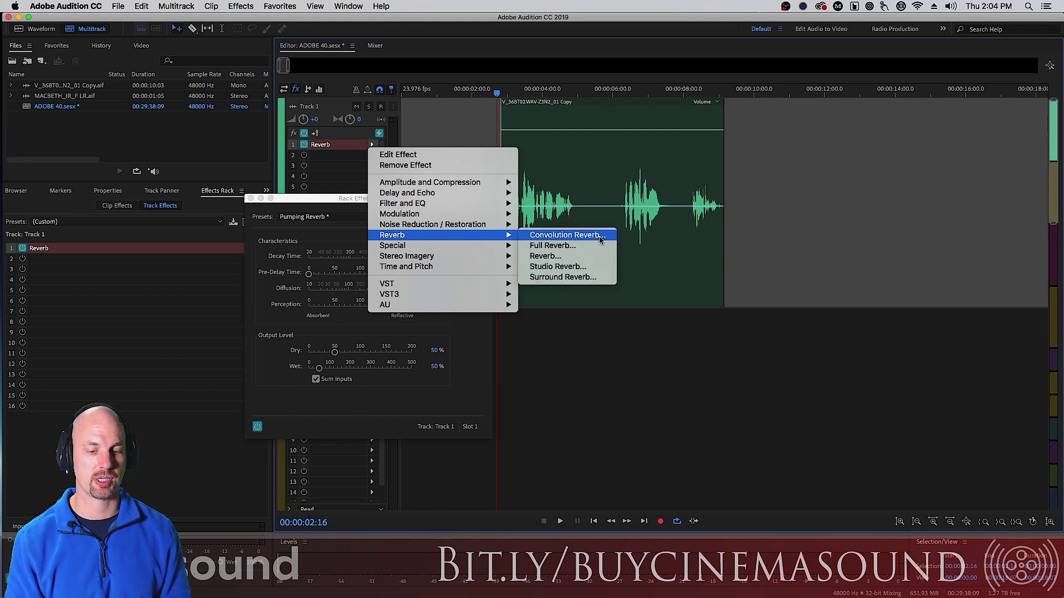
left_click(592, 267)
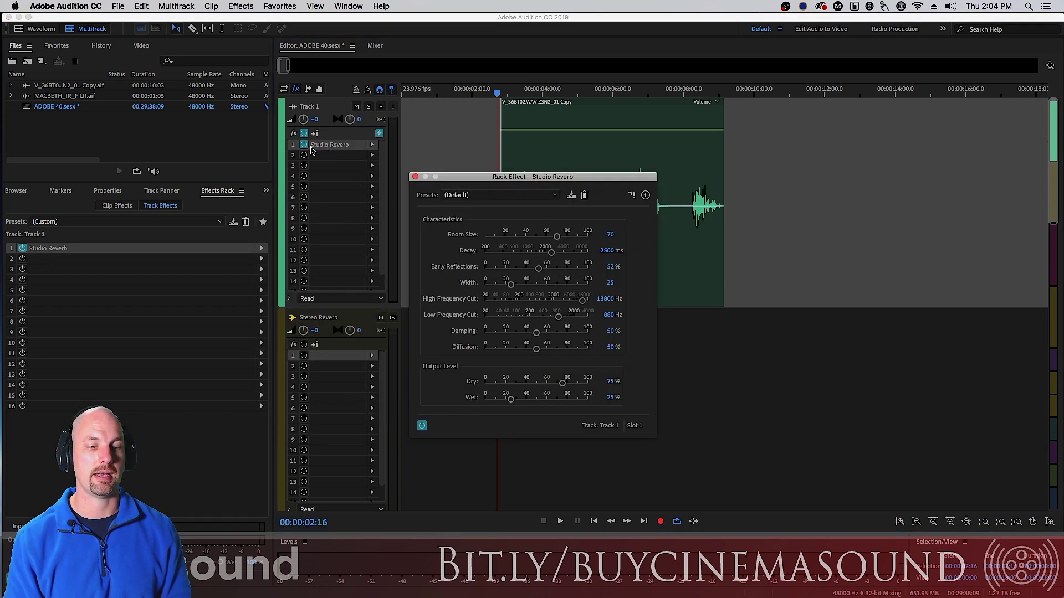